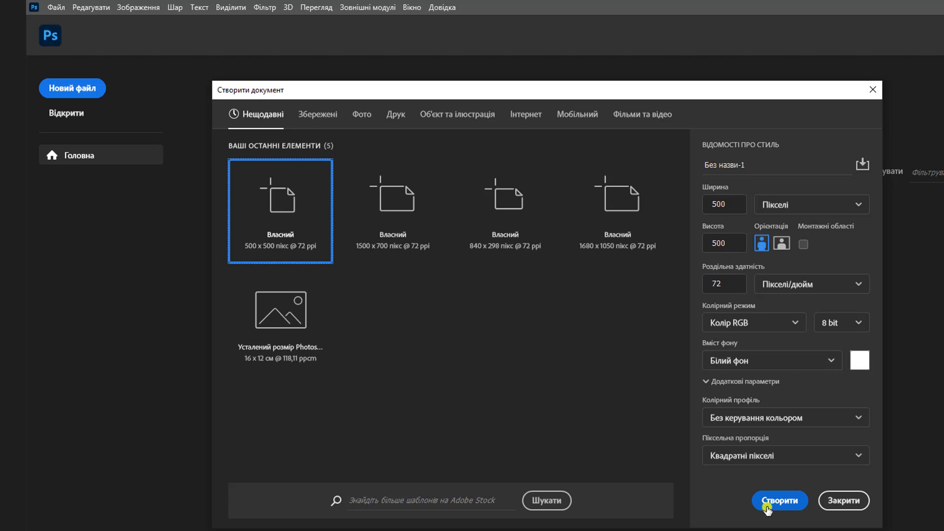
Create a 500 × 500 pixel RGB document at 72 ppi with a white background and set the foreground colour to black.
{"action": "left_click", "coordinate": [771, 501]}
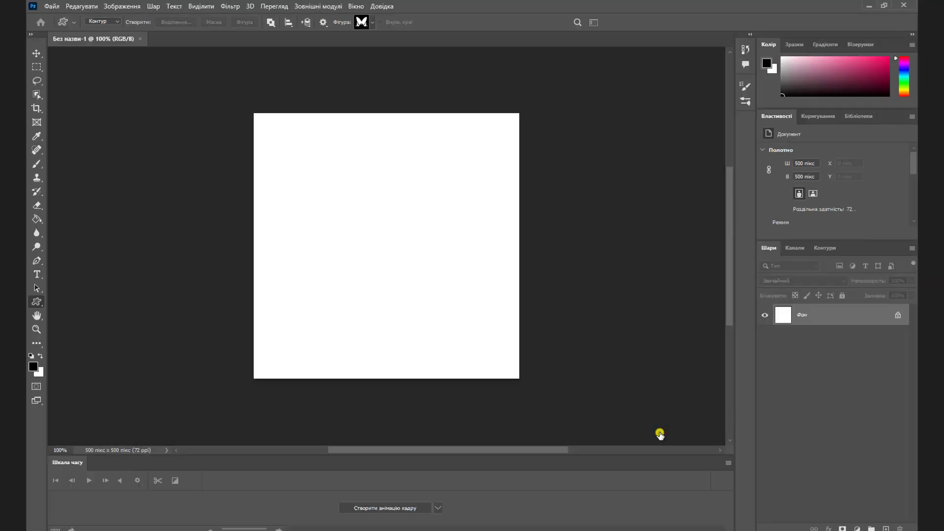
{"action": "left_click", "coordinate": [33, 366]}
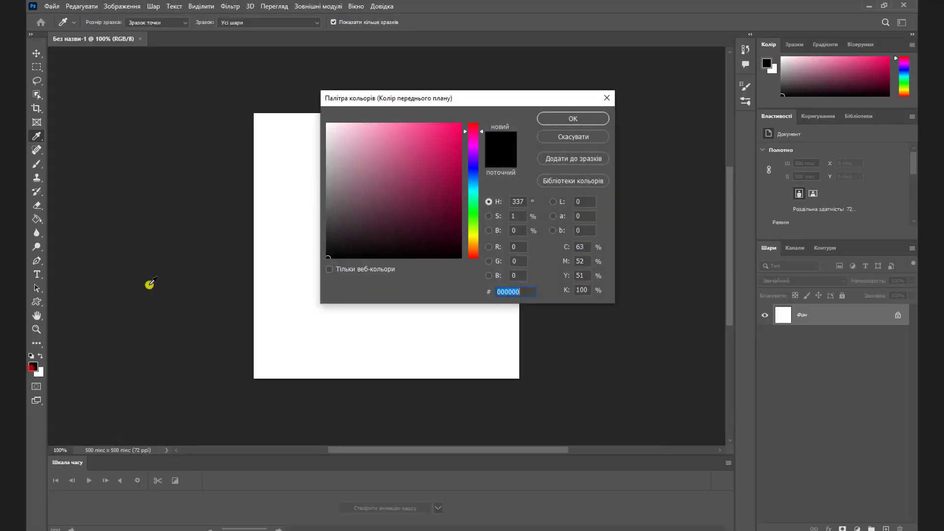
{"action": "left_click", "coordinate": [328, 256]}
{"action": "left_click", "coordinate": [563, 117]}
{"action": "key", "text": "u"}
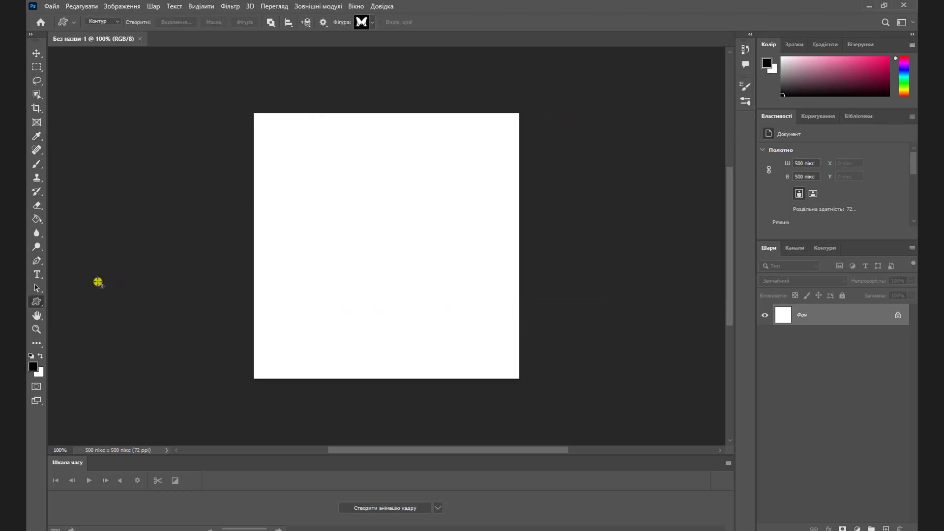
Fill the white background with black using the Paint Bucket tool.
{"action": "left_click", "coordinate": [38, 220]}
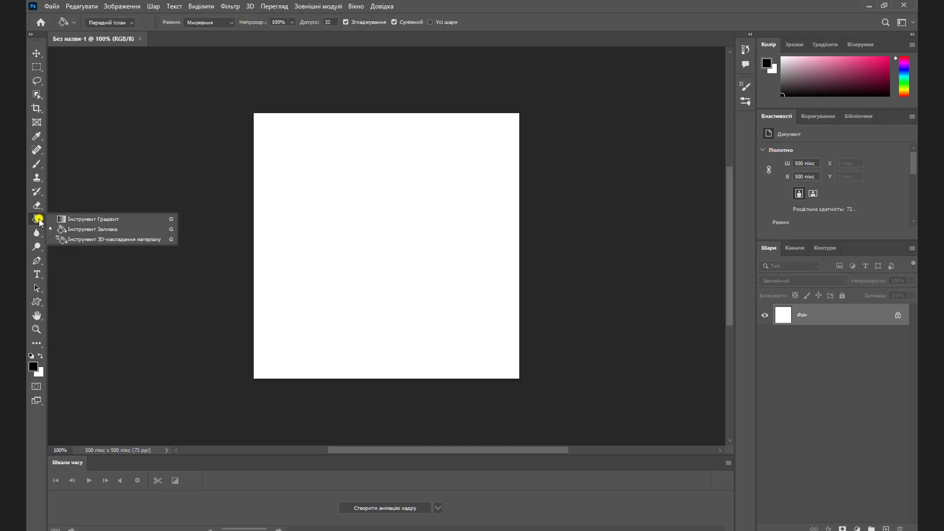
{"action": "left_click", "coordinate": [100, 229]}
{"action": "left_click", "coordinate": [302, 240]}
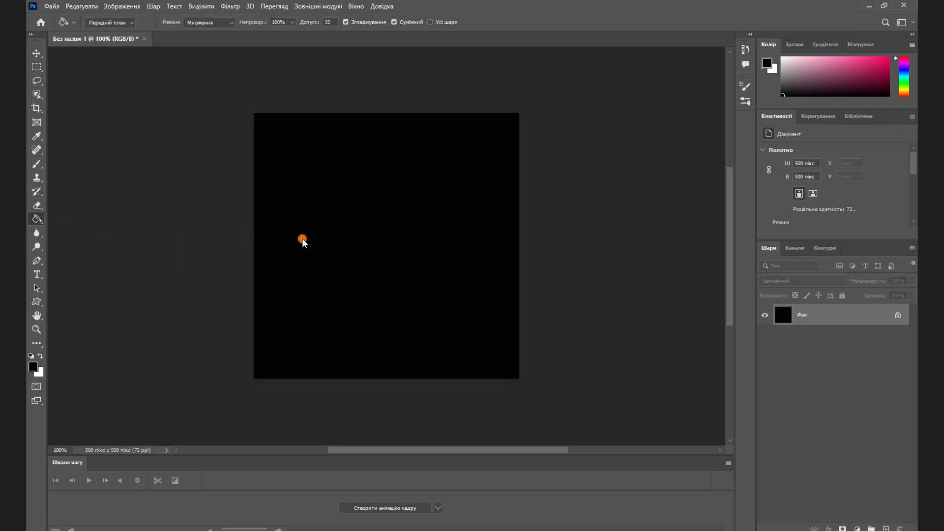
Activate the Custom Shape tool and load the legacy shape set "Наявні фігури та інше" into the shapes library.
{"action": "left_click", "coordinate": [37, 302]}
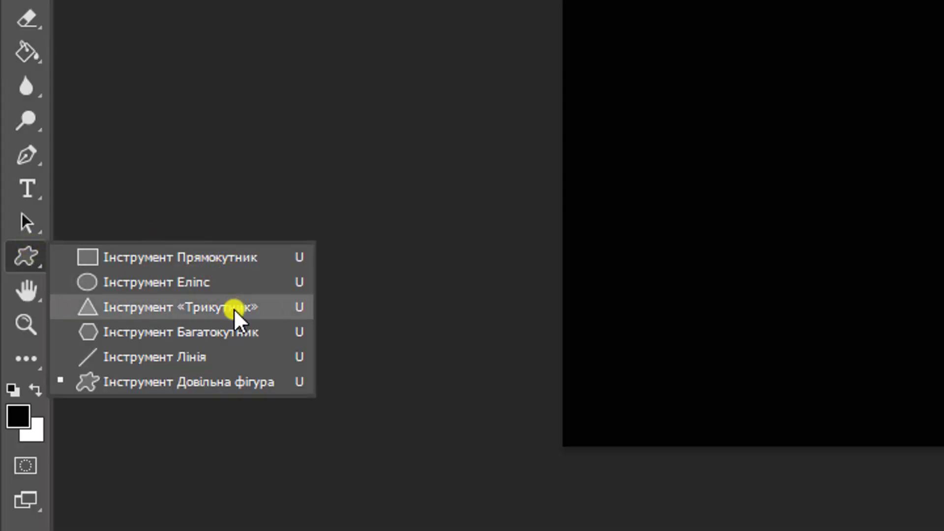
{"action": "left_click", "coordinate": [235, 387]}
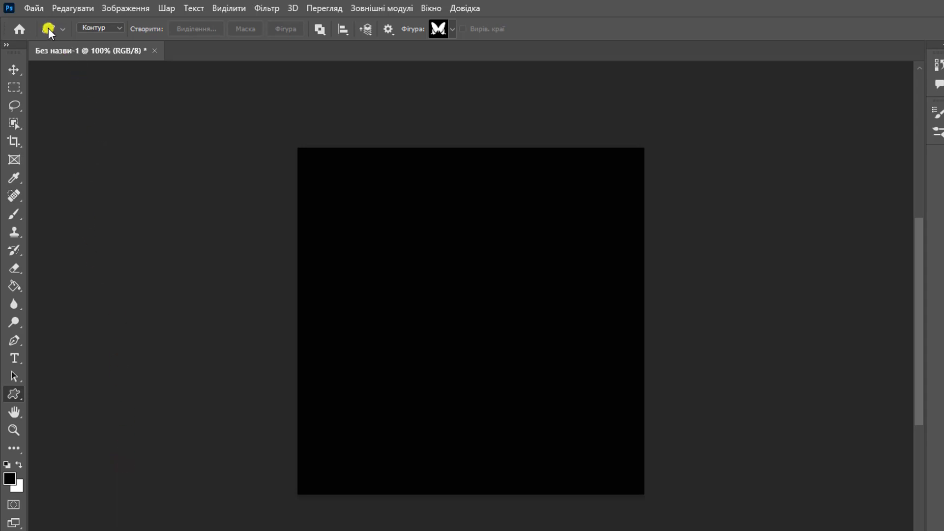
{"action": "left_click", "coordinate": [428, 9]}
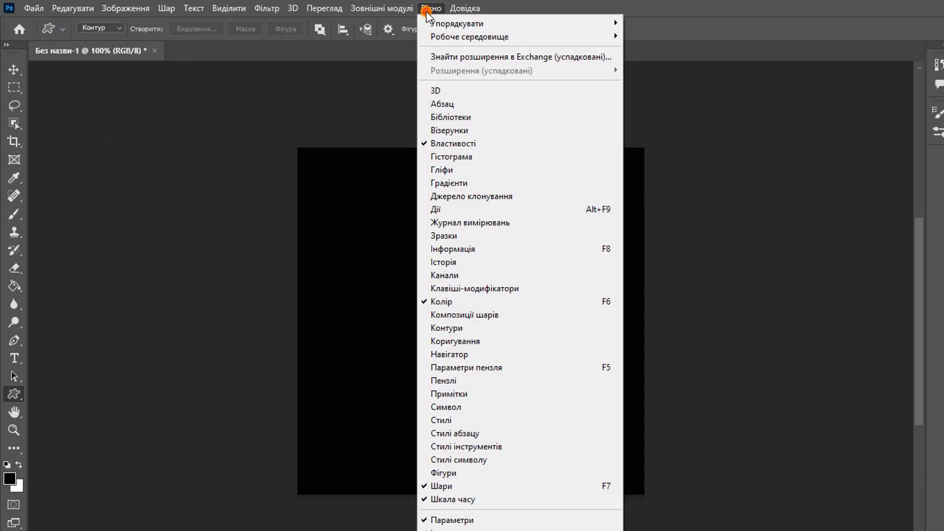
{"action": "left_click", "coordinate": [498, 474]}
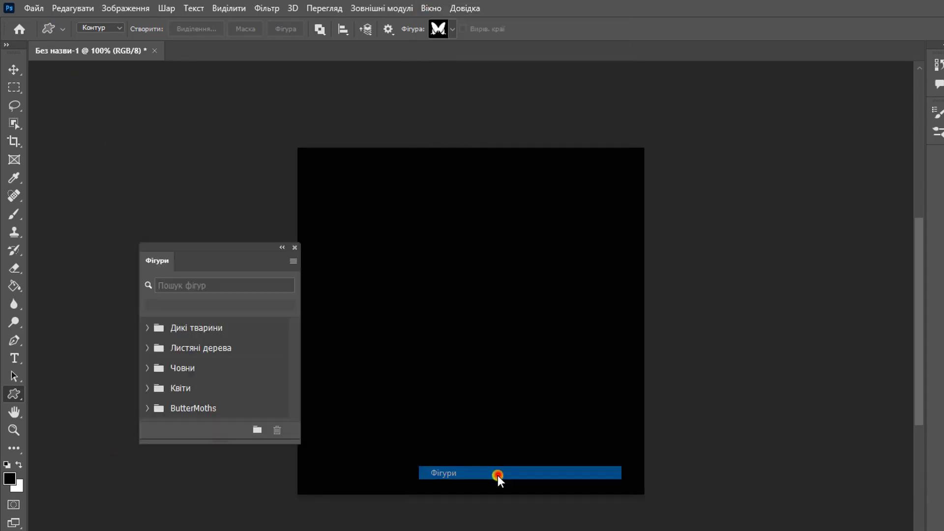
{"action": "left_click", "coordinate": [293, 261]}
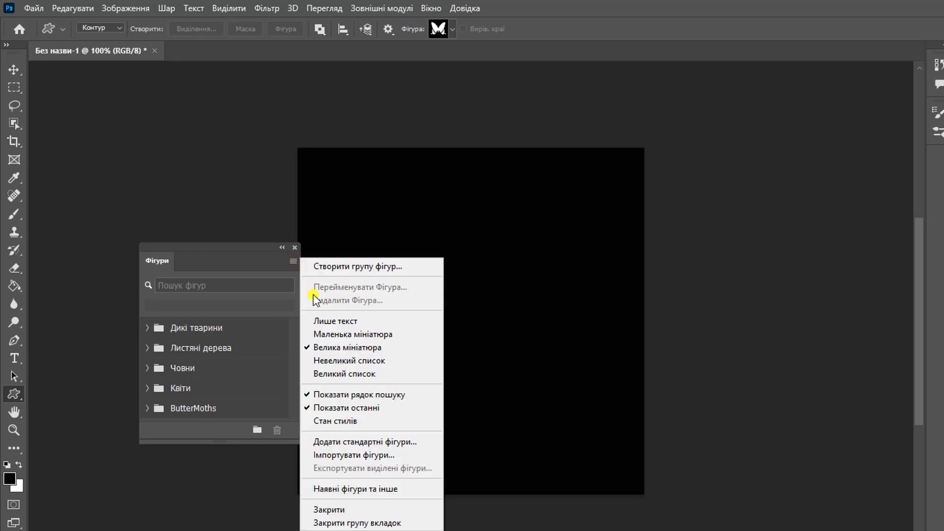
{"action": "left_click", "coordinate": [390, 489]}
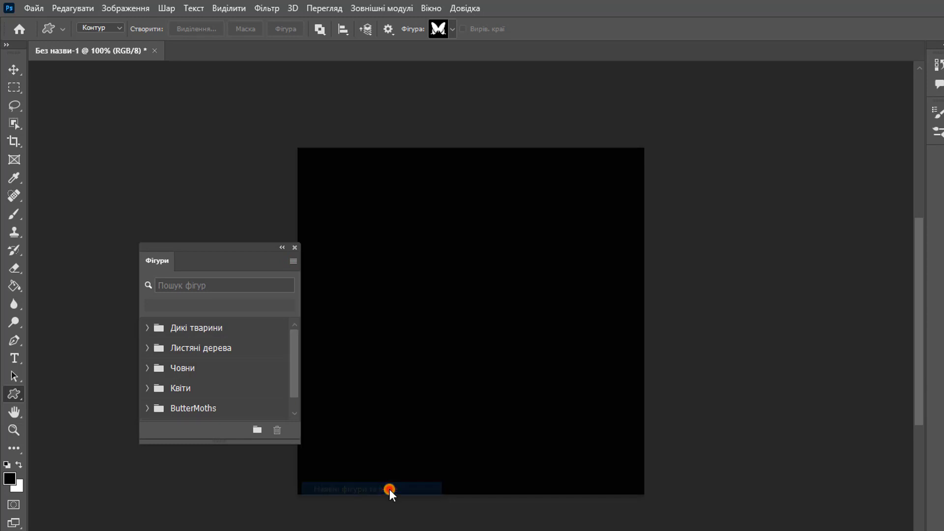
{"action": "left_click_drag", "start_coordinate": [294, 383], "coordinate": [296, 402]}
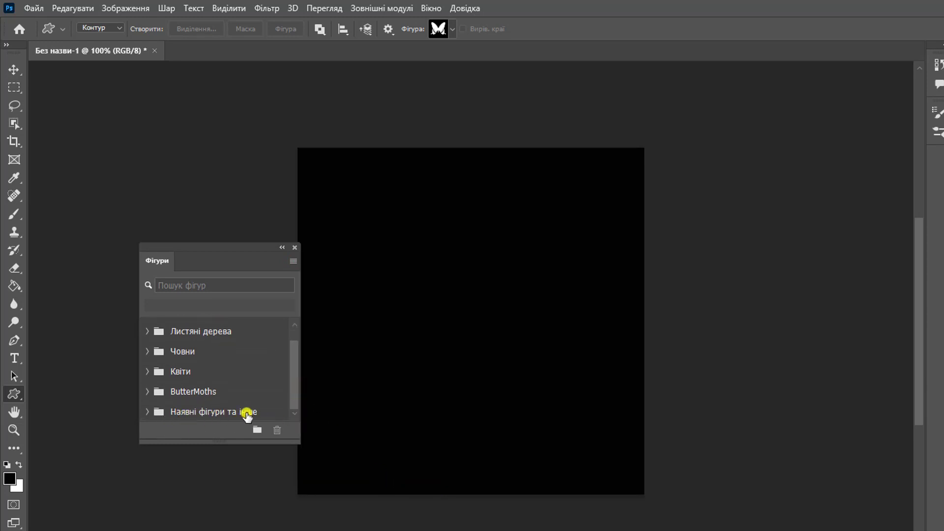
{"action": "left_click", "coordinate": [294, 248]}
Keep the Custom Shape tool in "Контур" mode and choose the "Метелик" shape from the legacy "Природа" folder.
{"action": "left_click", "coordinate": [119, 27]}
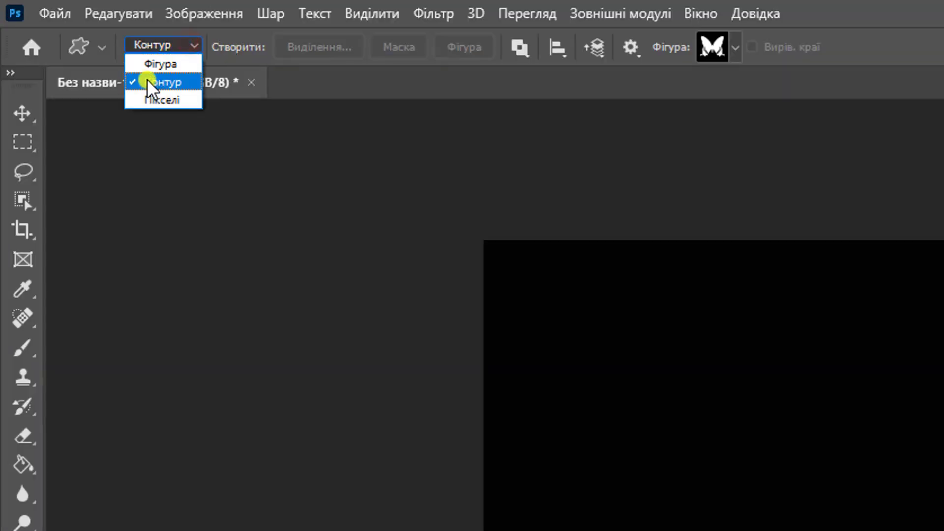
{"action": "left_click", "coordinate": [172, 82]}
{"action": "left_click", "coordinate": [735, 48]}
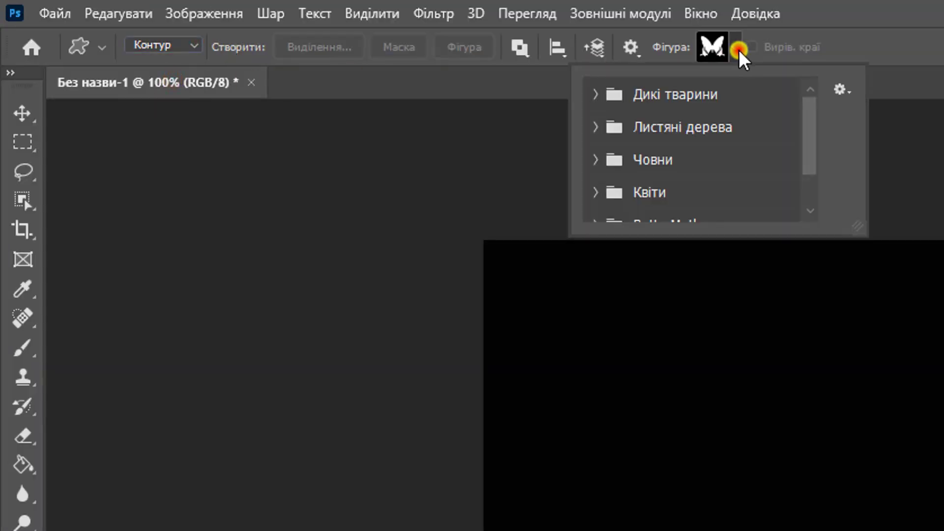
{"action": "left_click_drag", "start_coordinate": [810, 105], "coordinate": [807, 150]}
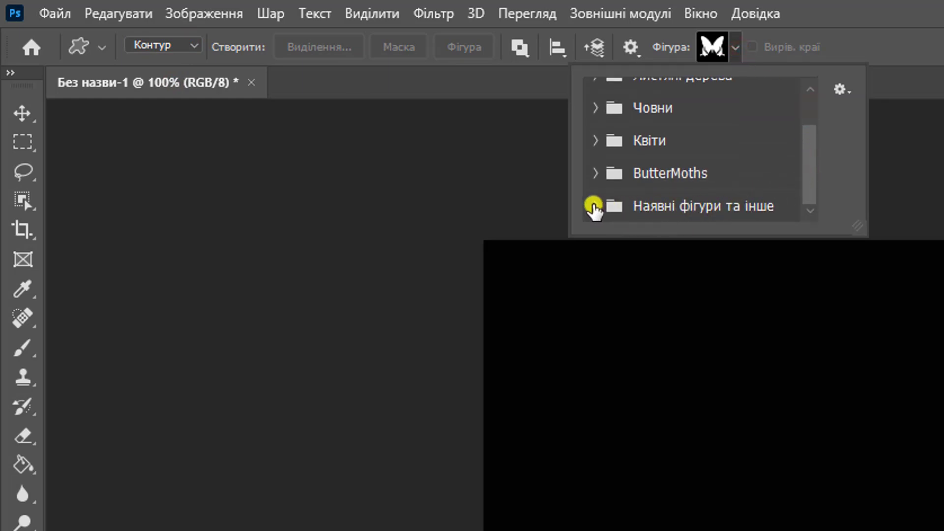
{"action": "left_click", "coordinate": [595, 206]}
{"action": "left_click_drag", "start_coordinate": [810, 138], "coordinate": [809, 194]}
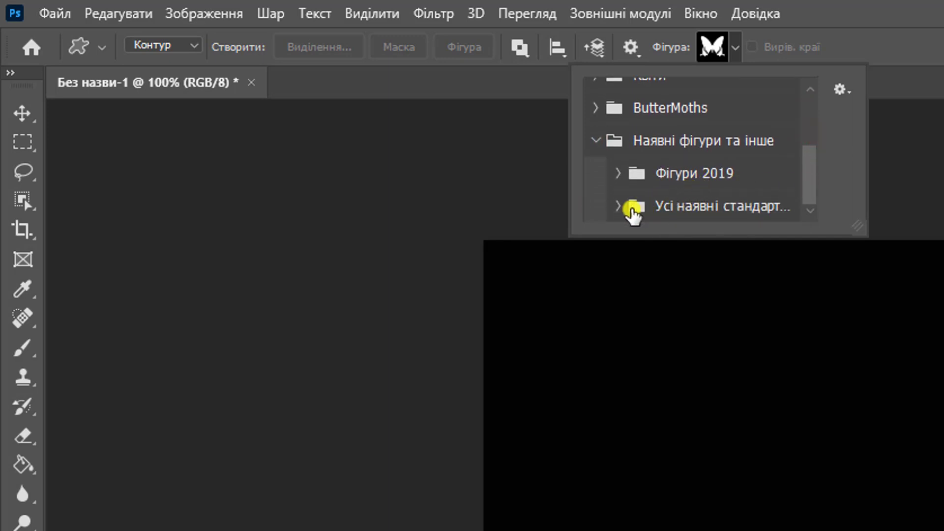
{"action": "left_click", "coordinate": [618, 206]}
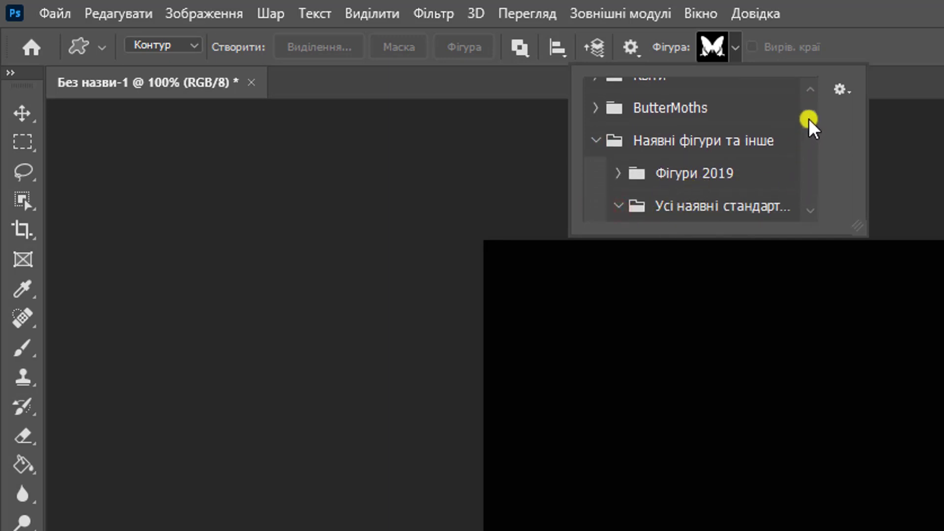
{"action": "left_click_drag", "start_coordinate": [810, 119], "coordinate": [816, 169]}
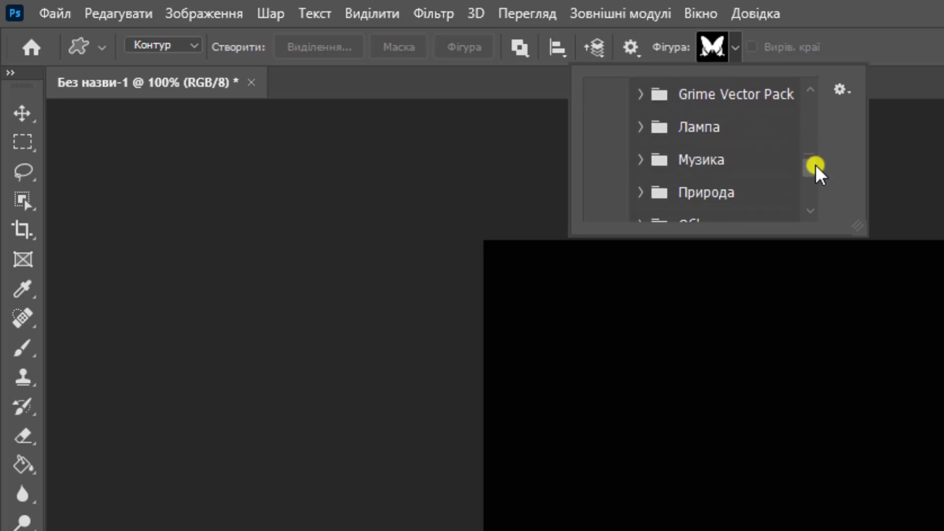
{"action": "left_click", "coordinate": [641, 184]}
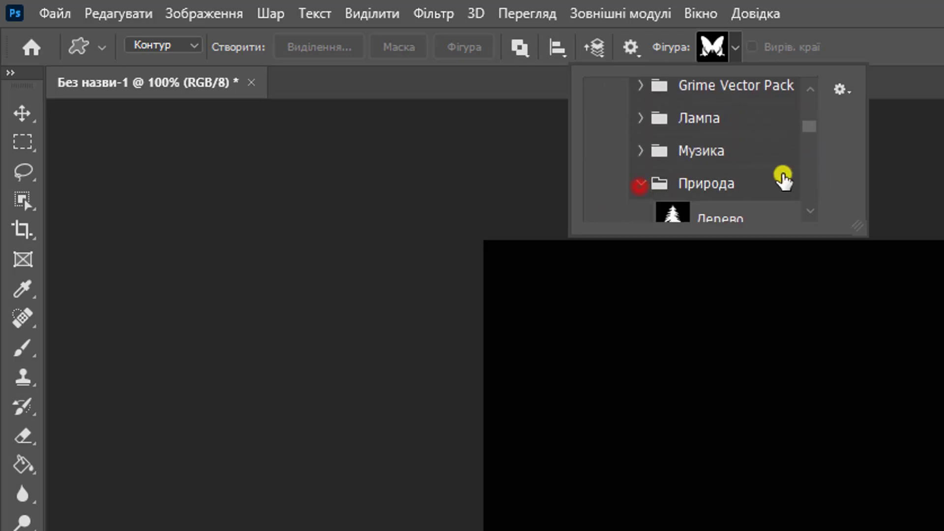
{"action": "scroll", "coordinate": [810, 133], "scroll_direction": "down", "scroll_amount": 5}
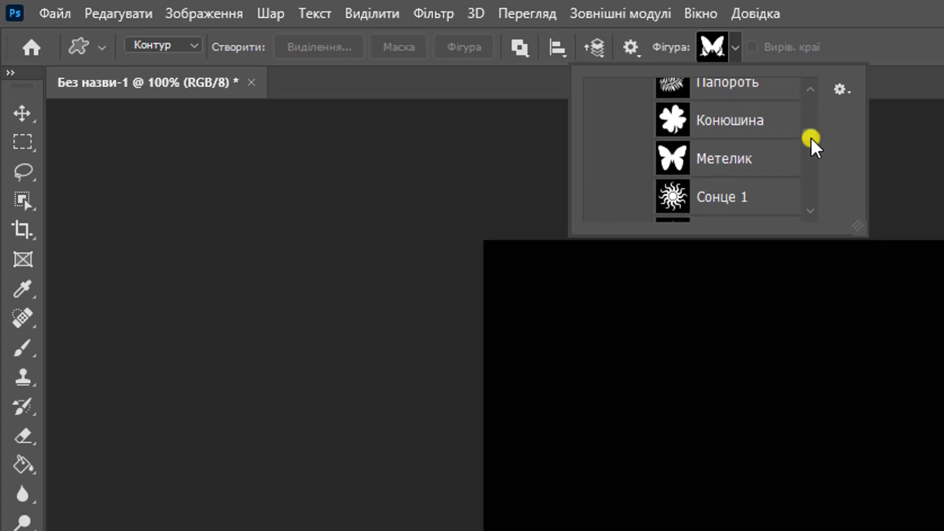
{"action": "left_click", "coordinate": [735, 156]}
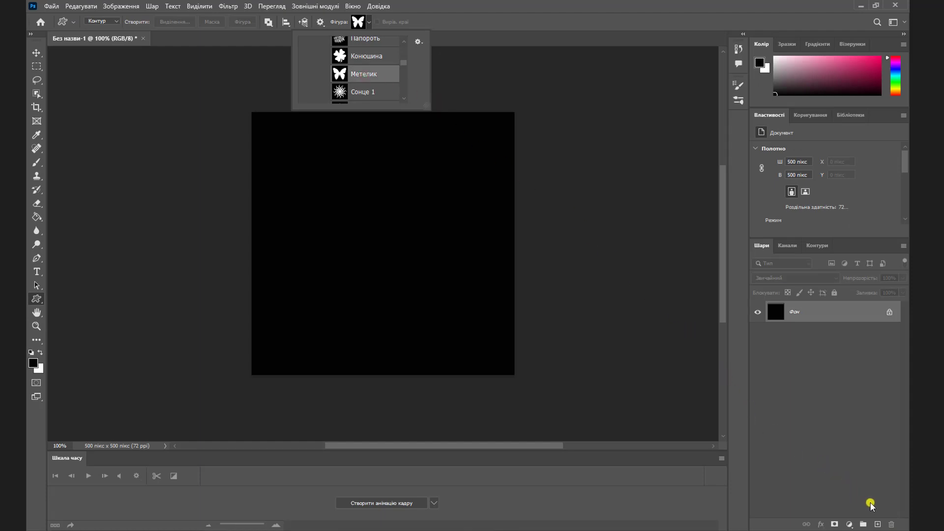
Add a new empty layer and draw a butterfly path about 421 × 312 px across the canvas.
{"action": "left_click", "coordinate": [878, 524]}
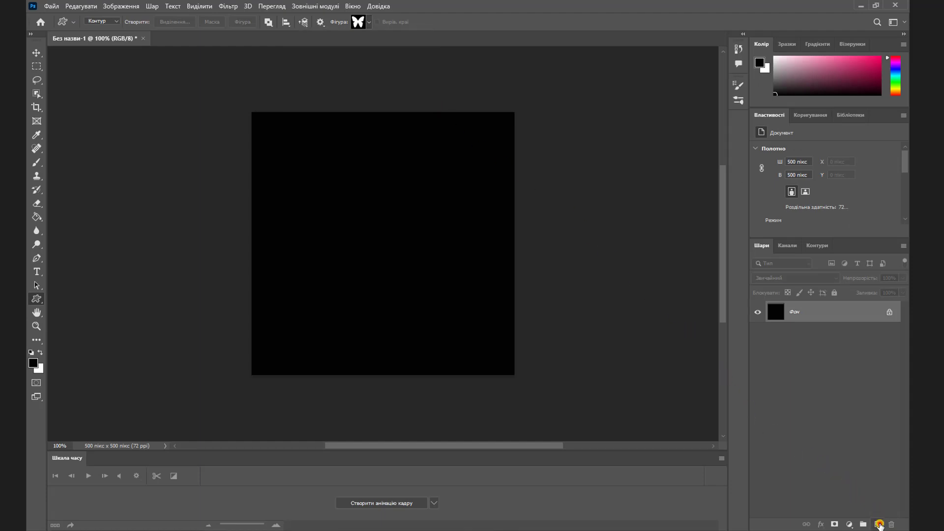
{"action": "left_click", "coordinate": [879, 523]}
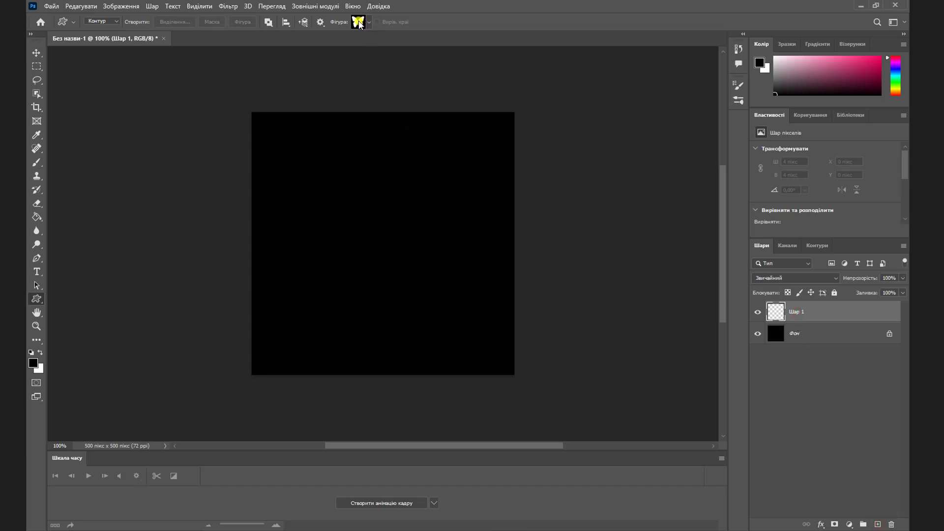
{"action": "left_click_drag", "start_coordinate": [283, 158], "coordinate": [507, 327]}
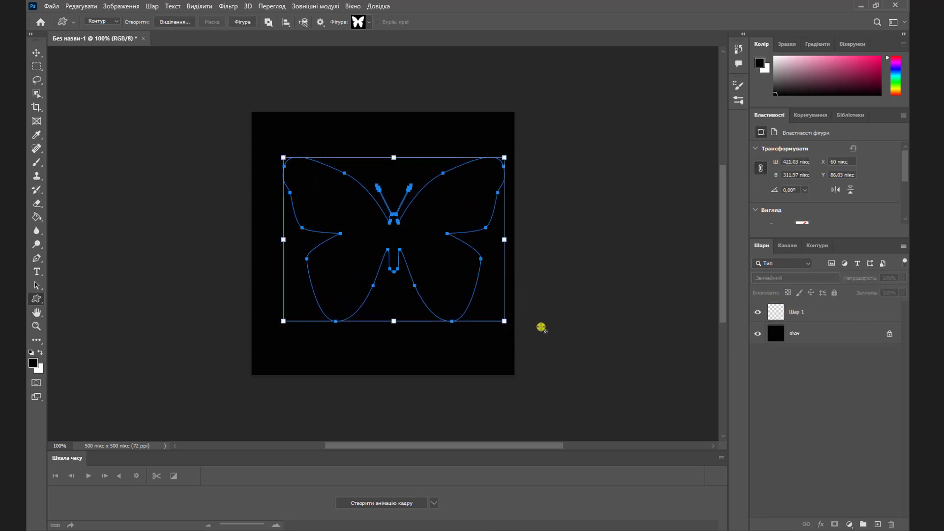
Move the butterfly path with Free Transform Path so it is centred on the canvas at X 250, Y 250.
{"action": "left_click", "coordinate": [87, 6]}
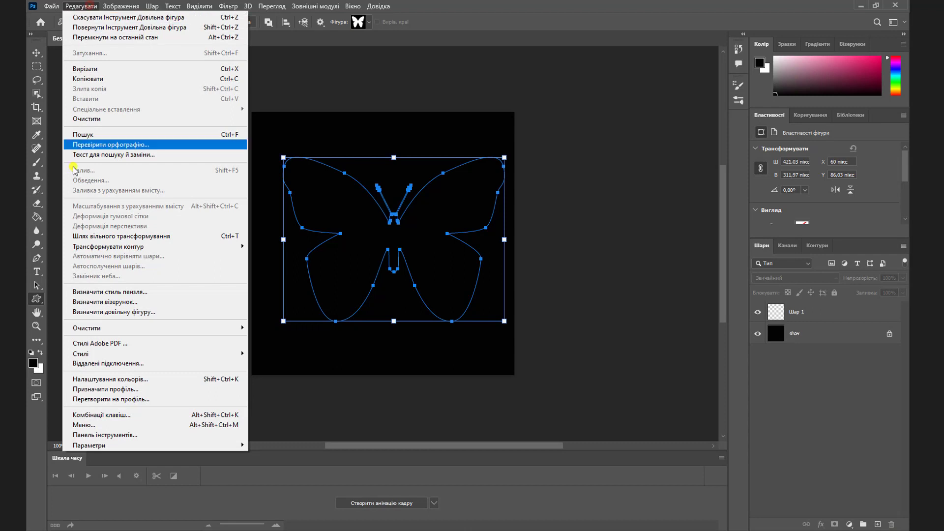
{"action": "left_click", "coordinate": [127, 237]}
{"action": "mouse_move", "coordinate": [438, 238]}
{"action": "left_mouse_down"}
{"action": "mouse_move", "coordinate": [413, 236]}
{"action": "mouse_move", "coordinate": [435, 239]}
{"action": "mouse_move", "coordinate": [428, 242]}
{"action": "left_mouse_up"}
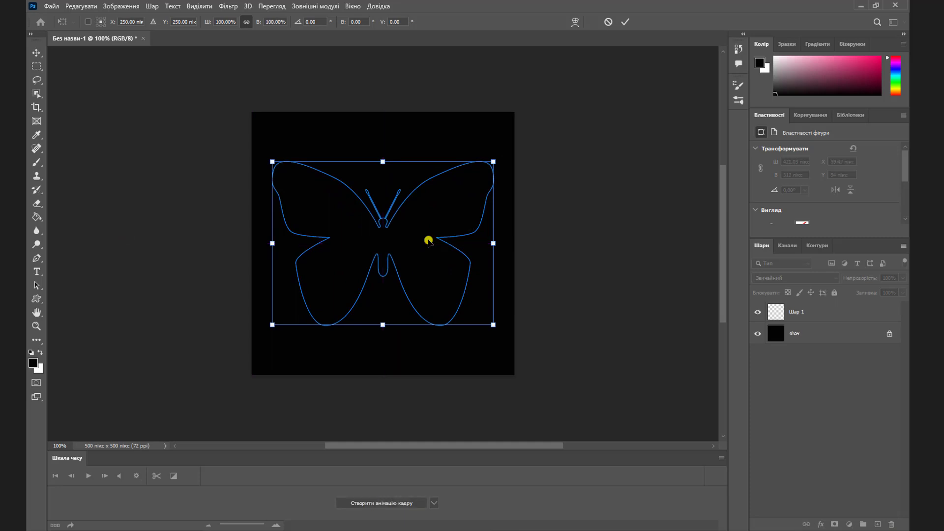
{"action": "left_click", "coordinate": [607, 245]}
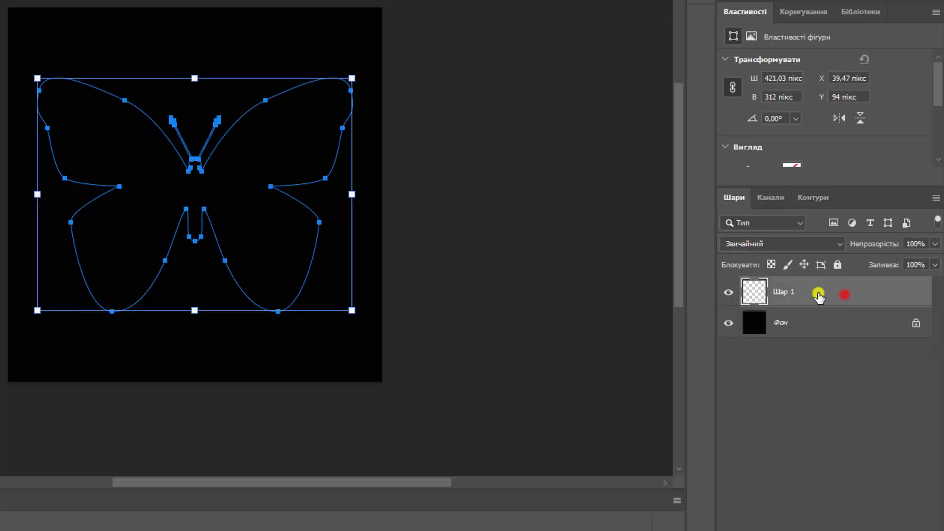
Duplicate the empty layer "Шар 1" within the same document as "Шар 3".
{"action": "right_click", "coordinate": [817, 314]}
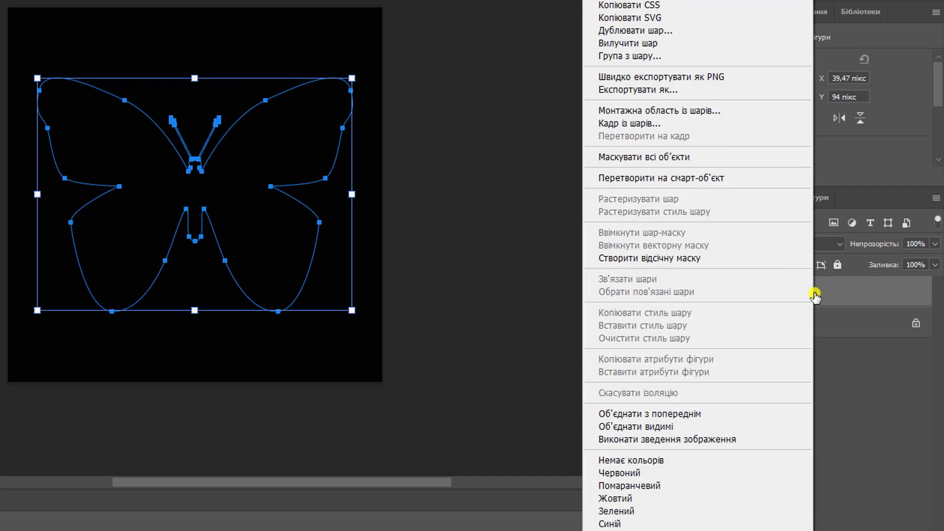
{"action": "left_click", "coordinate": [629, 31]}
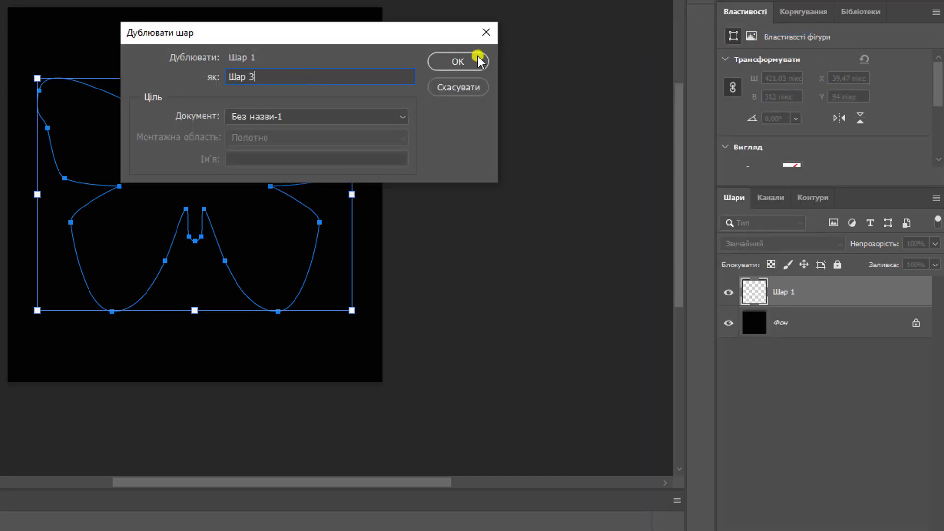
{"action": "left_click", "coordinate": [457, 62]}
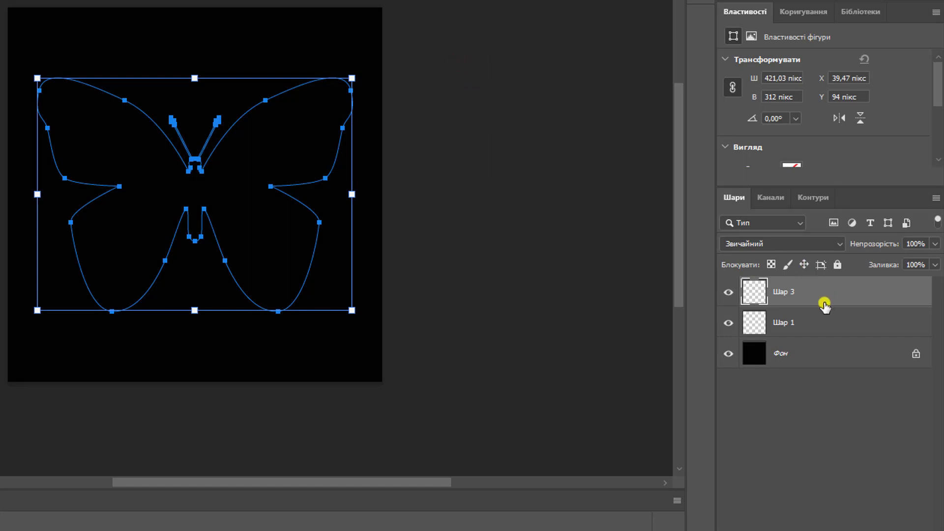
Rename the original empty layer "Шар 2" and convert the black background into a regular layer named "Шар 1".
{"action": "double_click", "coordinate": [786, 322]}
{"action": "left_click", "coordinate": [801, 322]}
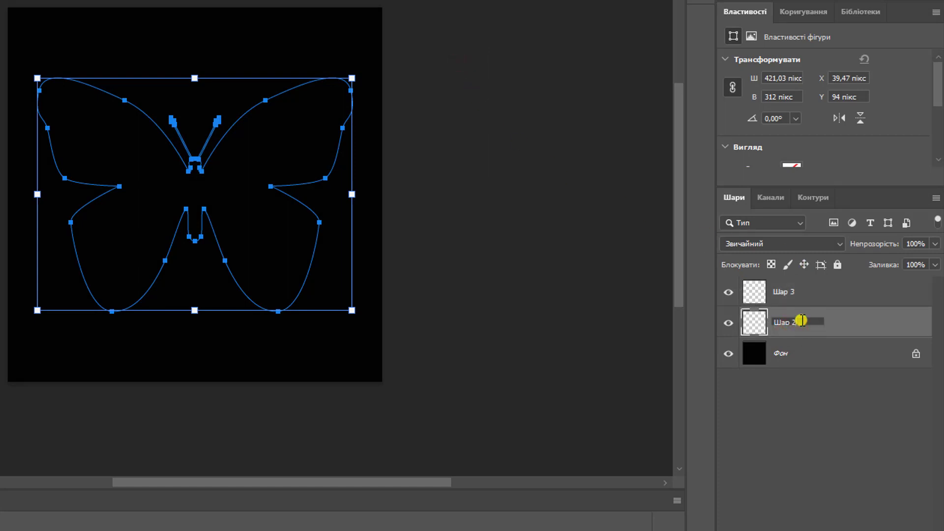
{"action": "double_click", "coordinate": [784, 354]}
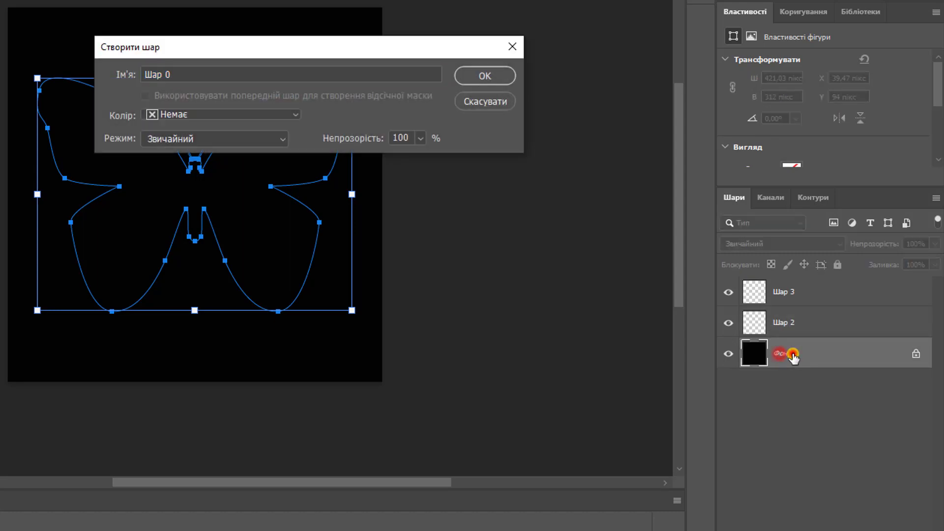
{"action": "left_click", "coordinate": [190, 75]}
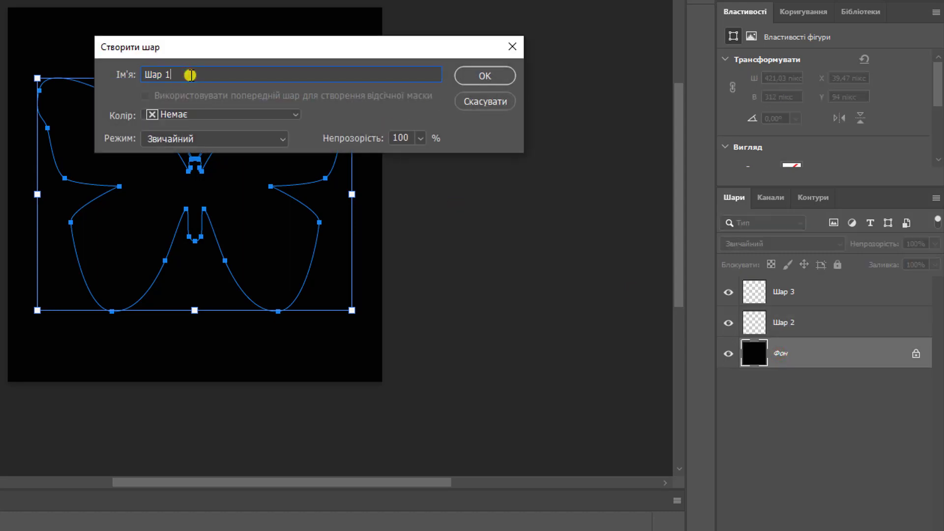
{"action": "left_click", "coordinate": [494, 77]}
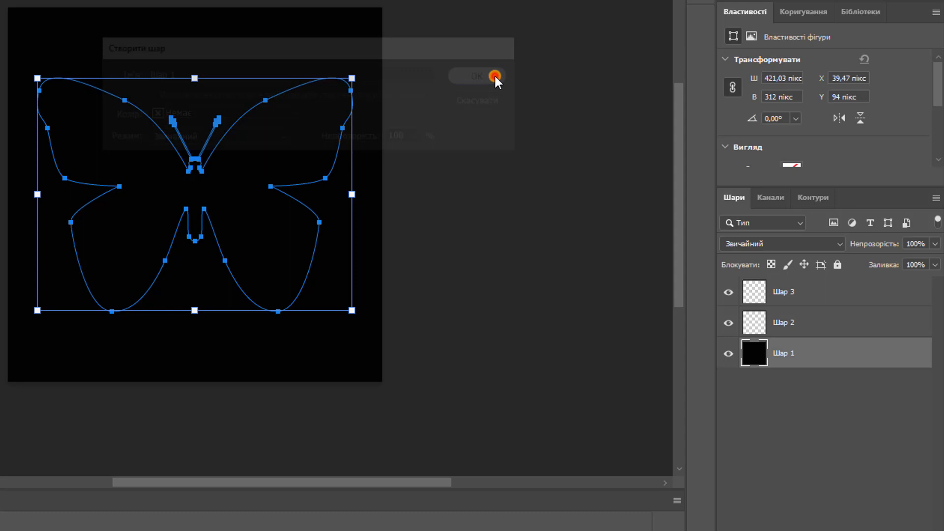
{"action": "left_click", "coordinate": [809, 437]}
Duplicate the empty layer "Шар 2" as "Шар 4" and move the copy above "Шар 3" in the layer stack.
{"action": "right_click", "coordinate": [774, 322]}
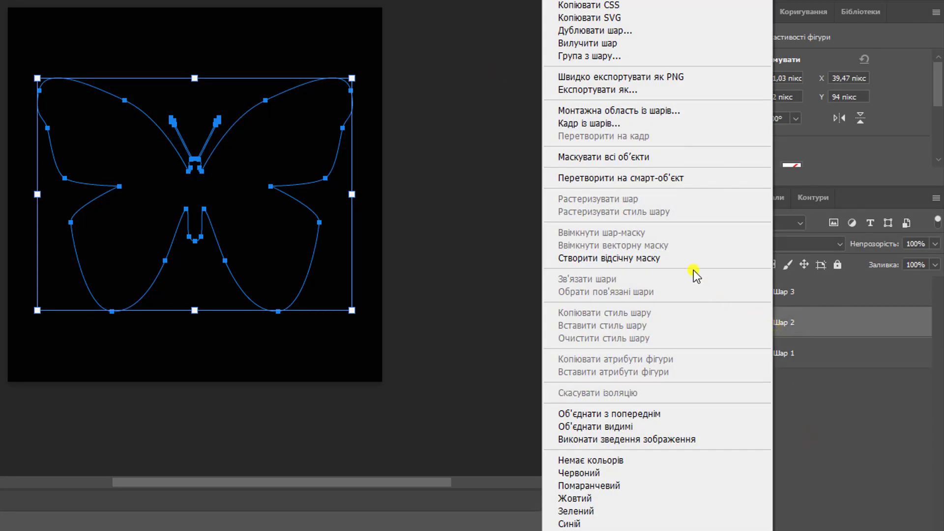
{"action": "left_click", "coordinate": [632, 30]}
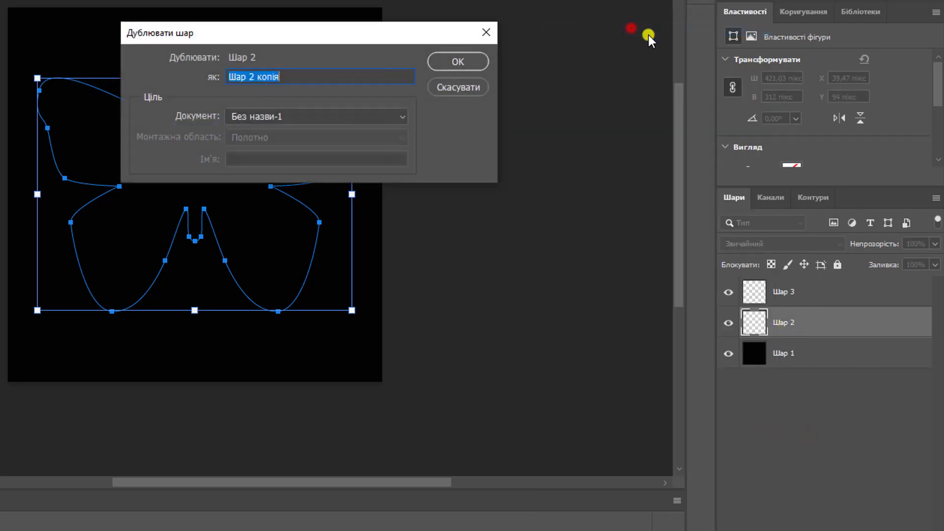
{"action": "left_click", "coordinate": [309, 76]}
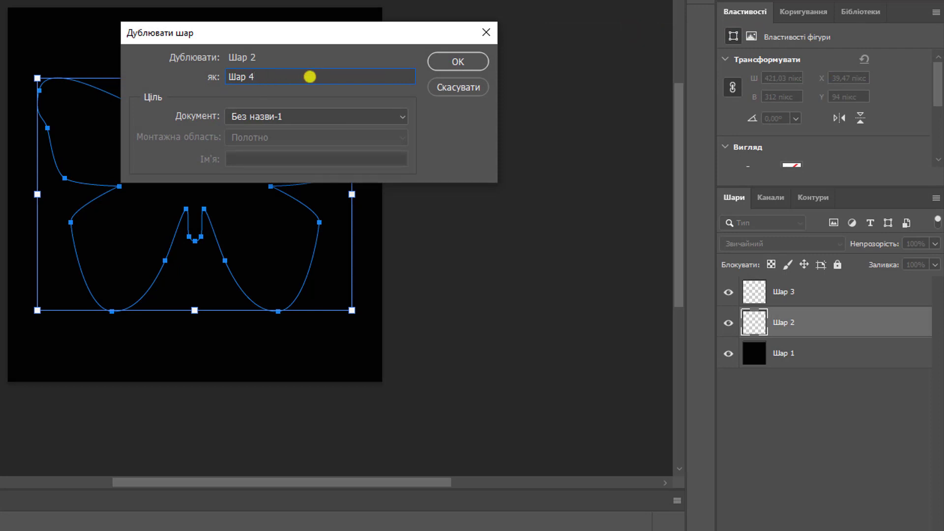
{"action": "left_click", "coordinate": [455, 61]}
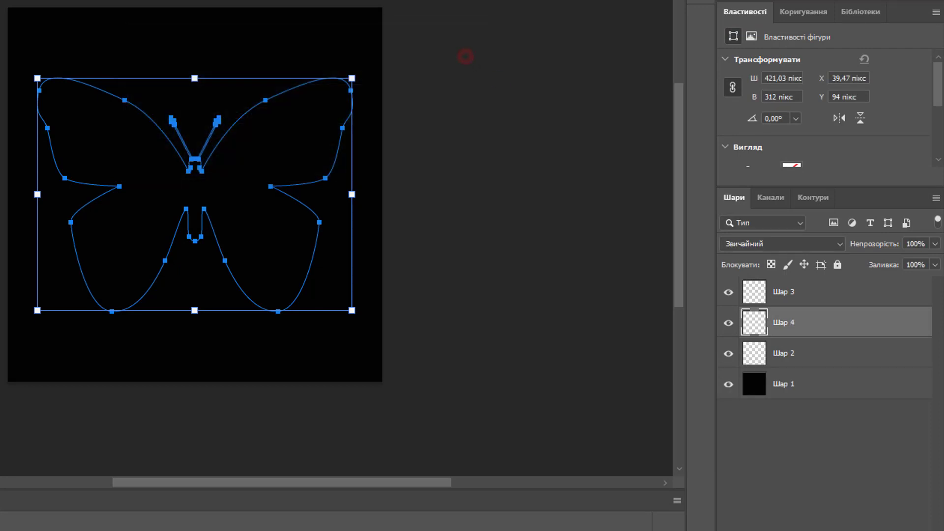
{"action": "left_click_drag", "start_coordinate": [818, 323], "coordinate": [812, 290]}
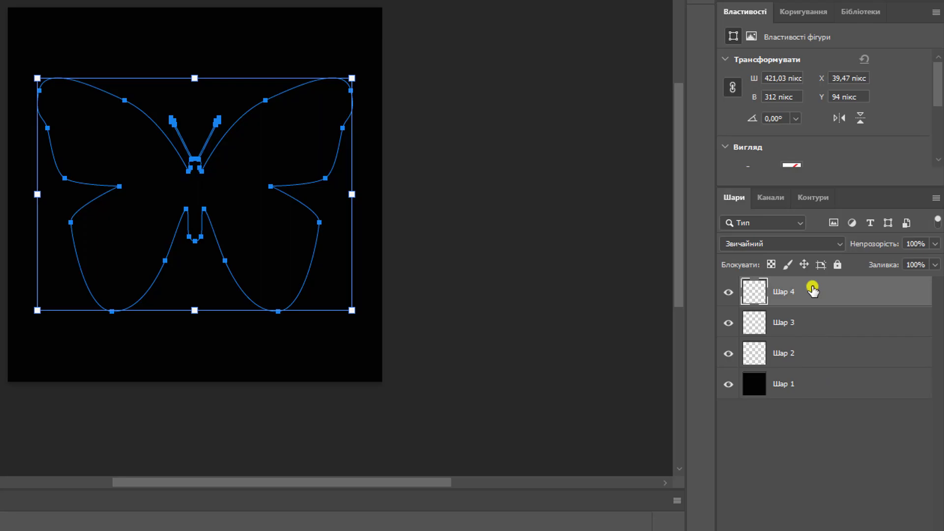
Make layer "Шар 2" active and set the Brush tool's size to 9 px in the brush settings.
{"action": "left_click", "coordinate": [807, 354]}
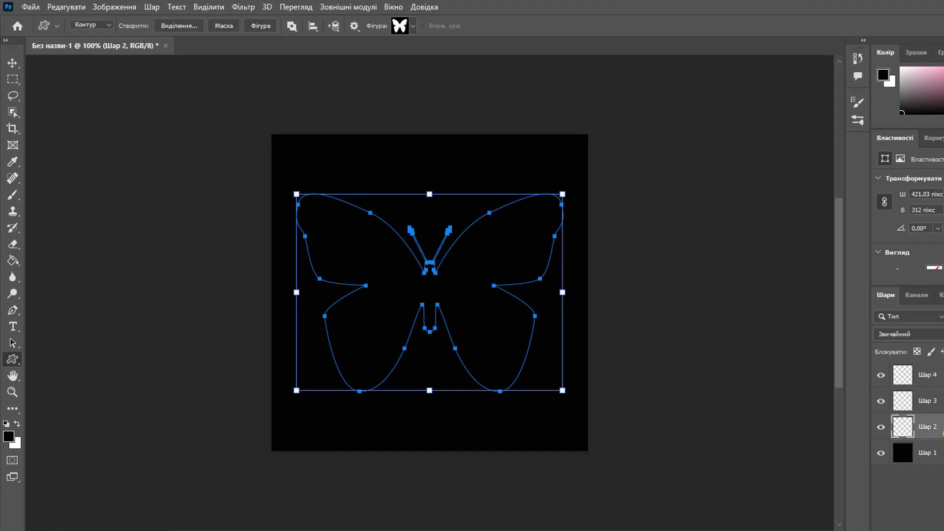
{"action": "left_click", "coordinate": [14, 195]}
{"action": "left_click", "coordinate": [64, 195]}
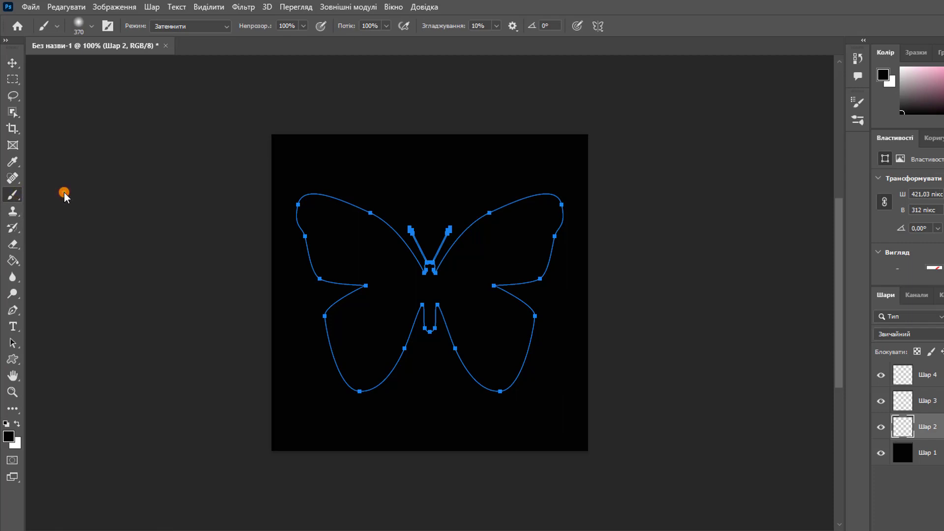
{"action": "left_click", "coordinate": [108, 26]}
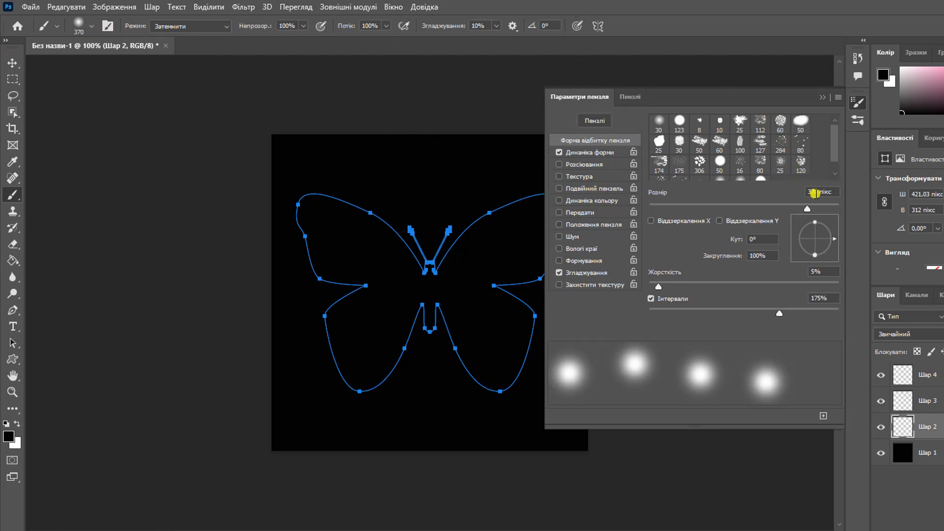
{"action": "left_click", "coordinate": [816, 191]}
{"action": "type", "text": "3"}
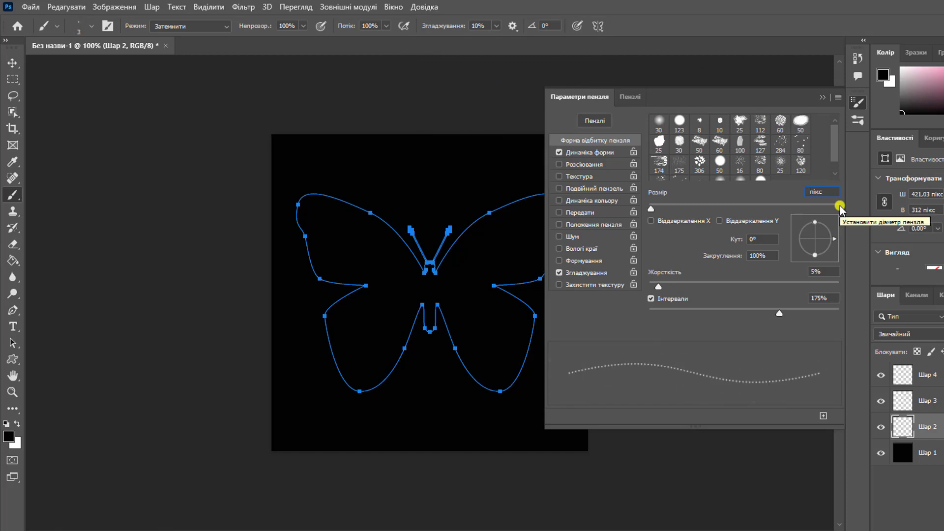
{"action": "type", "text": "9 "}
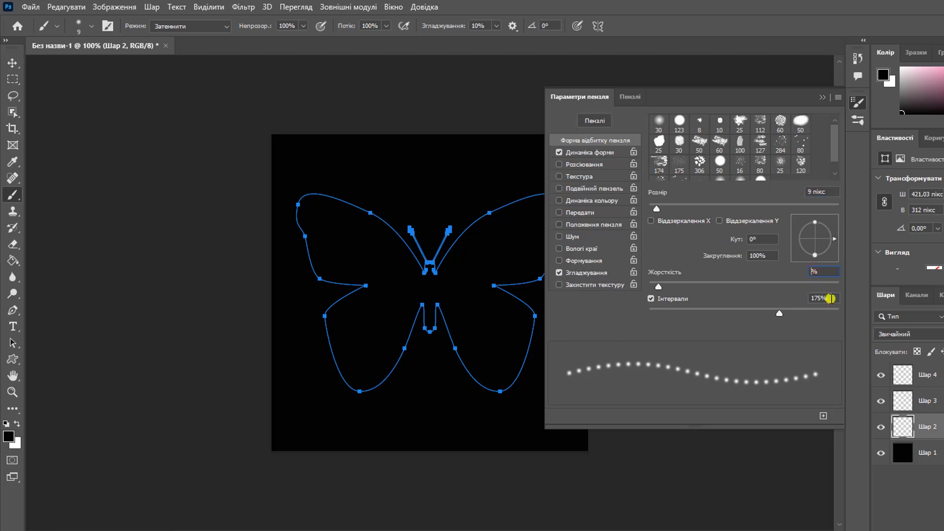
Set the brush tip's hardness to 100% and its spacing to 175%.
{"action": "type", "text": "100"}
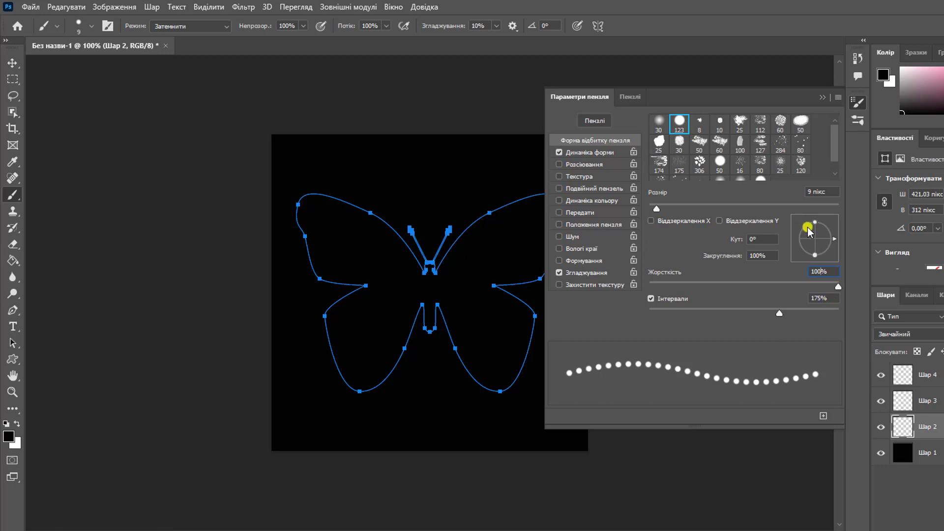
{"action": "left_click", "coordinate": [821, 298]}
{"action": "key", "text": "BackSpace"}
{"action": "key", "text": "BackSpace"}
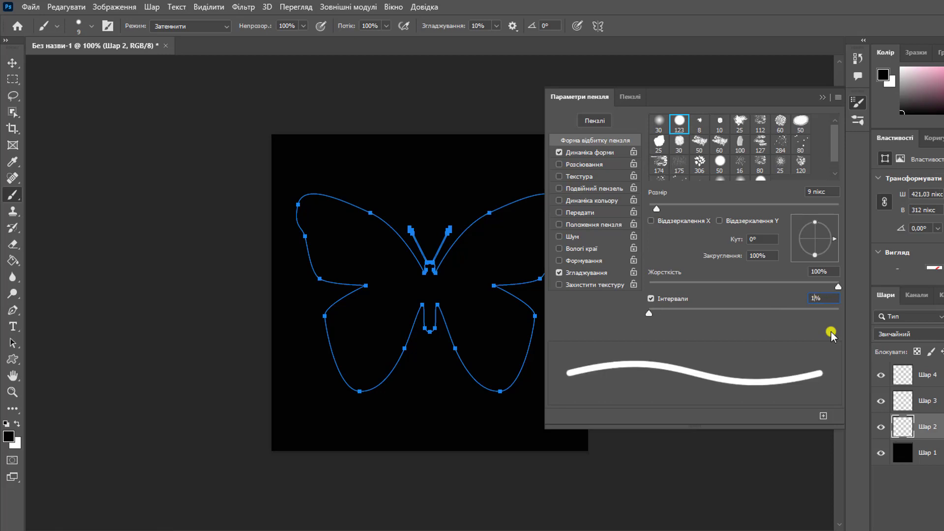
{"action": "type", "text": "75"}
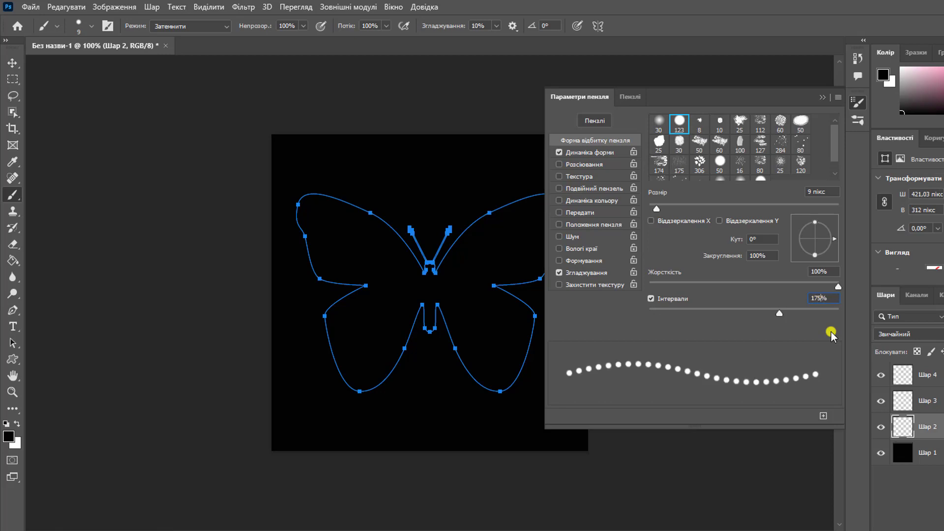
Set the foreground colour to white and enter the brush hardness again as 100%.
{"action": "left_click", "coordinate": [8, 436]}
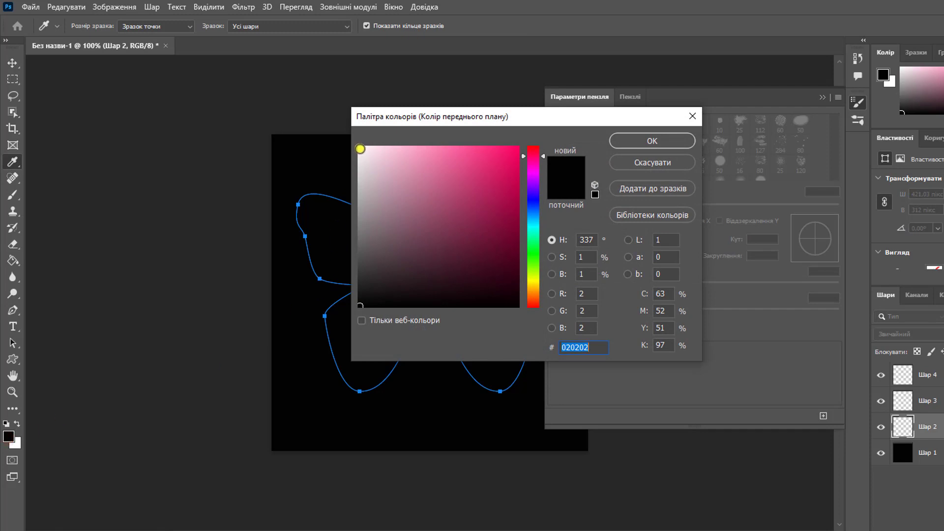
{"action": "left_click", "coordinate": [360, 149]}
{"action": "left_click", "coordinate": [690, 141]}
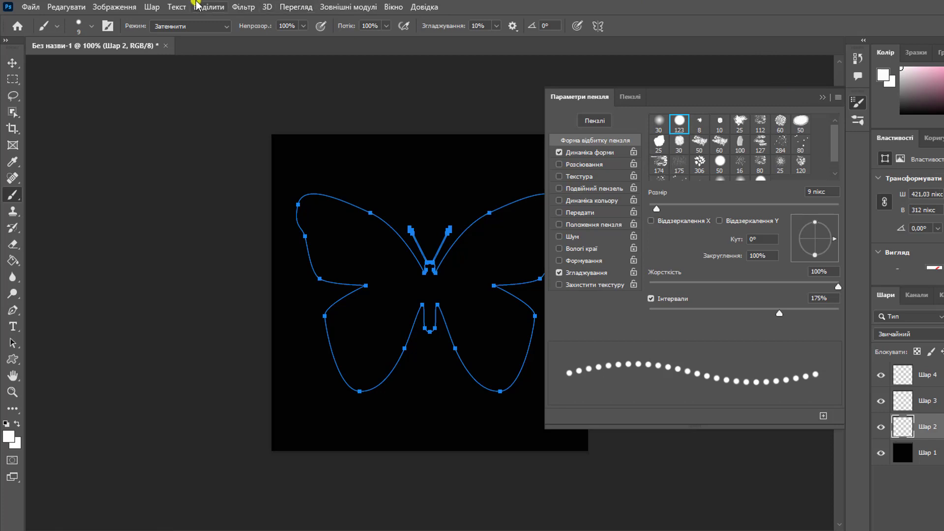
{"action": "left_click", "coordinate": [82, 26]}
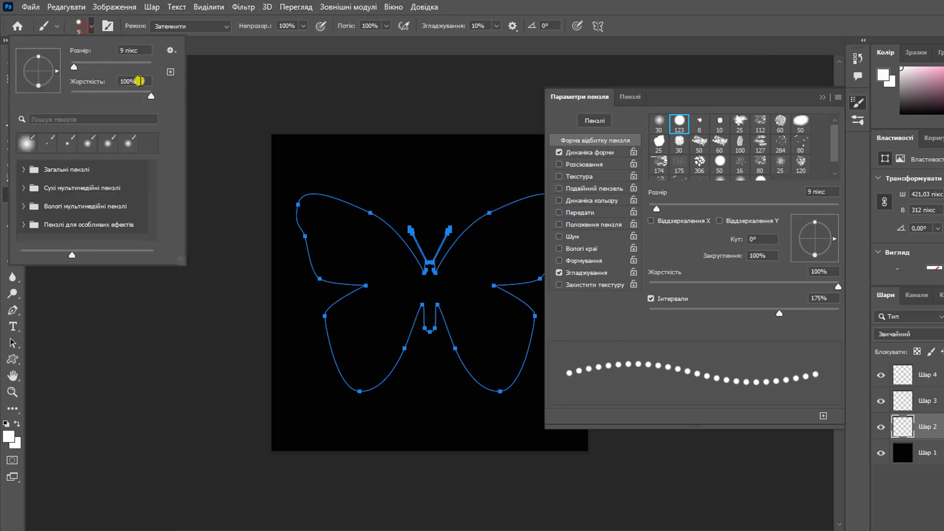
{"action": "double_click", "coordinate": [129, 81]}
{"action": "type", "text": "1"}
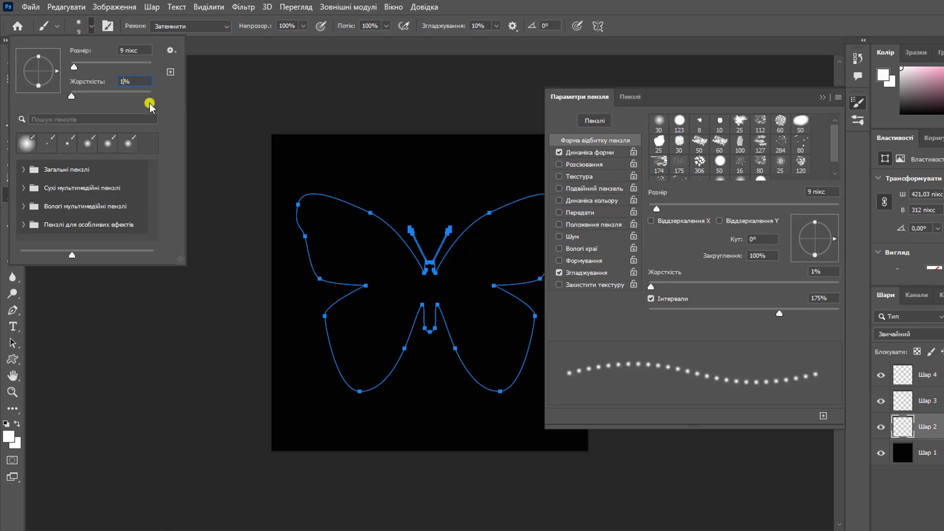
{"action": "type", "text": "00"}
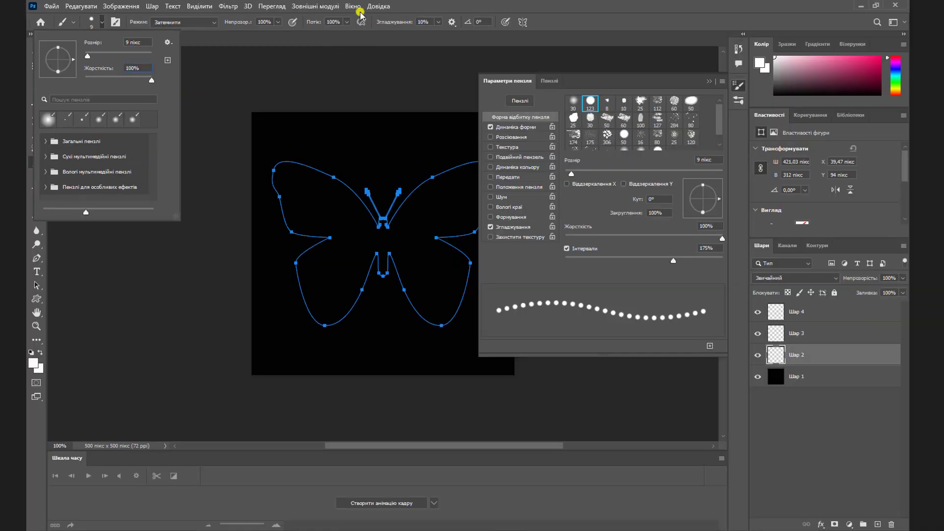
Stroke the butterfly work path with the white dotted brush on layer "Шар 2" and return to the layer list.
{"action": "left_click", "coordinate": [393, 7]}
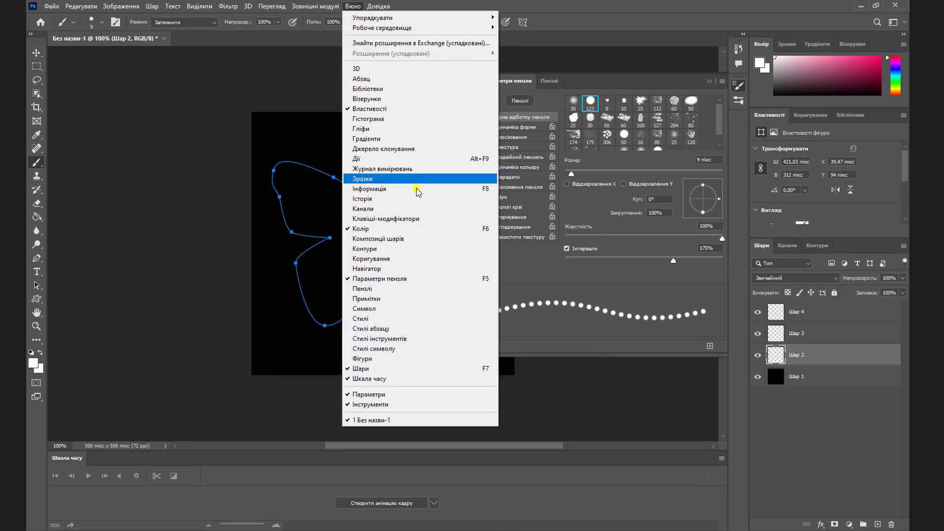
{"action": "left_click", "coordinate": [436, 249]}
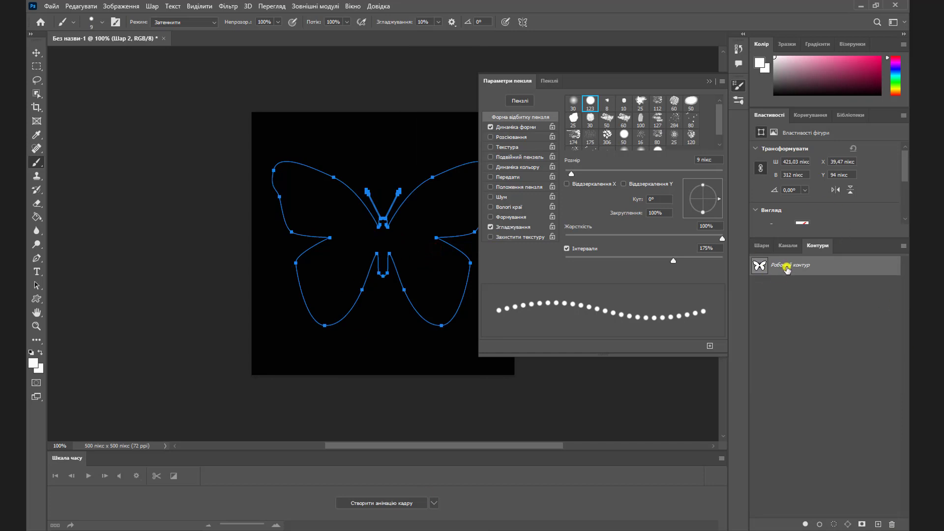
{"action": "left_click", "coordinate": [818, 522]}
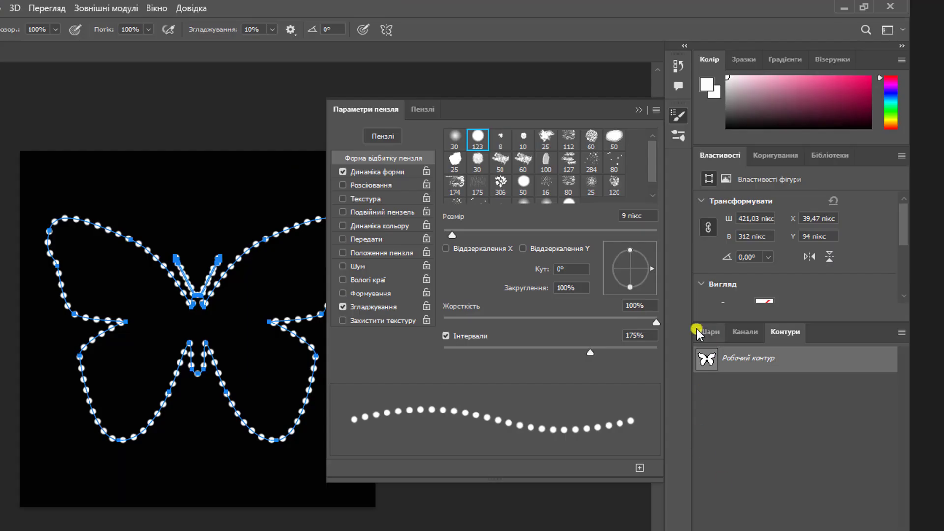
{"action": "left_click", "coordinate": [762, 245]}
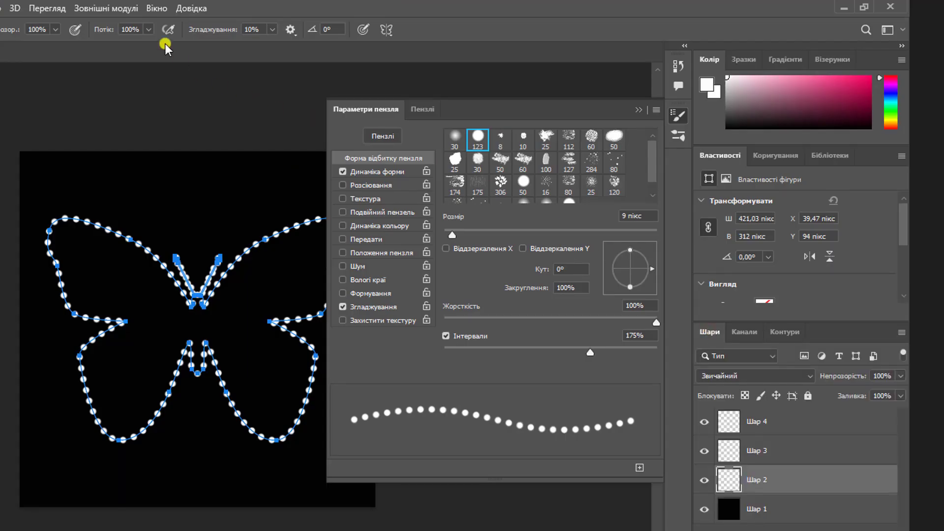
Show the layer styles and add the legacy style set "Наявні стилі та інше" to them.
{"action": "left_click", "coordinate": [156, 9]}
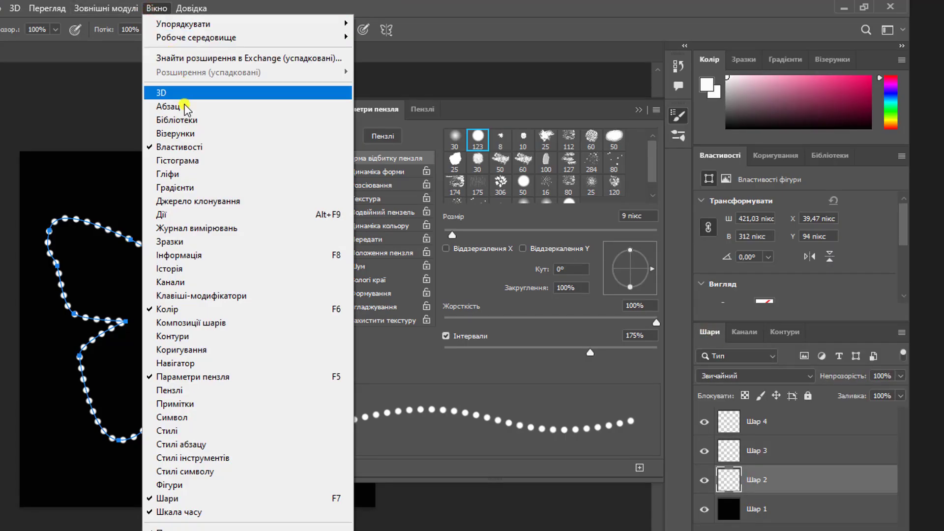
{"action": "left_click", "coordinate": [234, 429]}
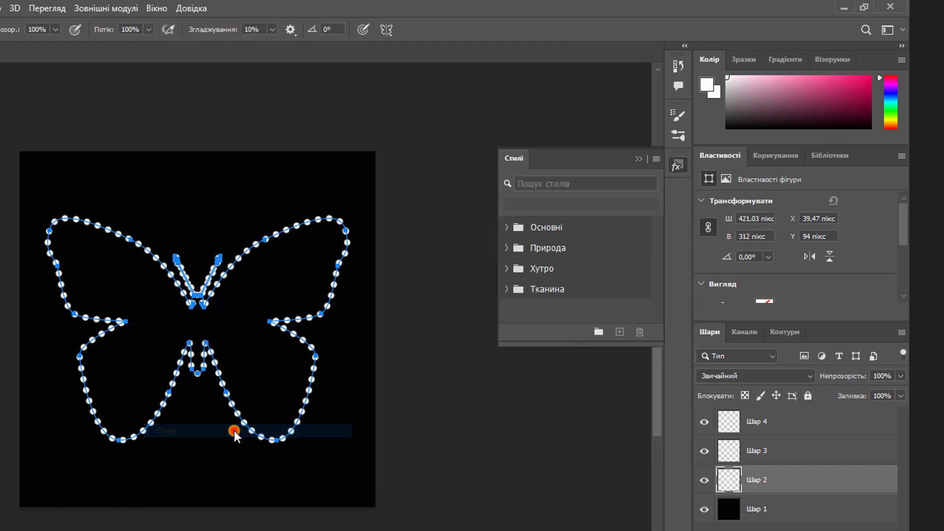
{"action": "left_click", "coordinate": [656, 158]}
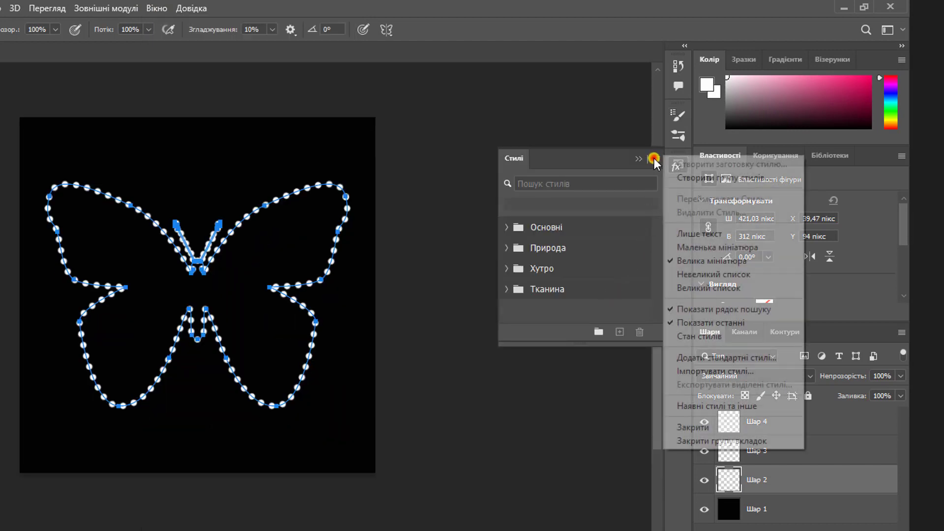
{"action": "left_click", "coordinate": [722, 406]}
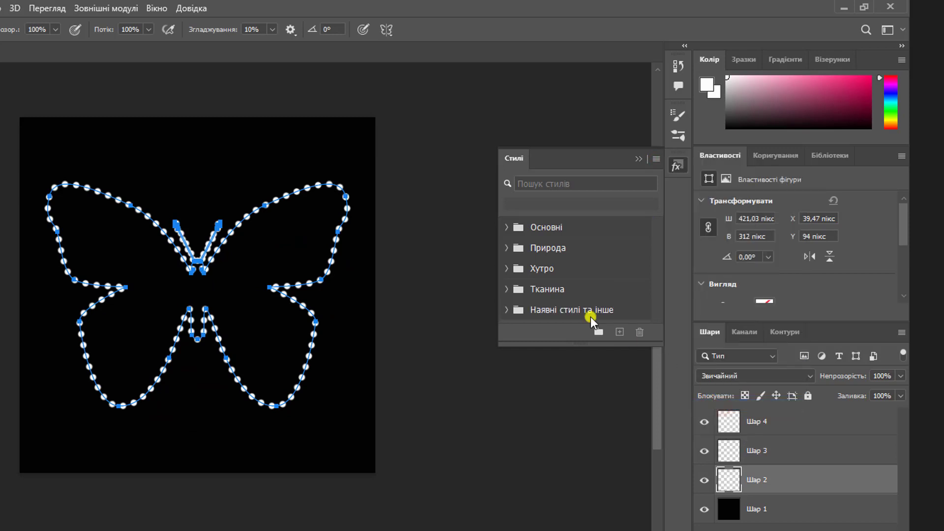
Expand the style group "Наявні стилі та інше" and, inside it, the subgroup of all legacy default styles.
{"action": "left_click", "coordinate": [507, 310]}
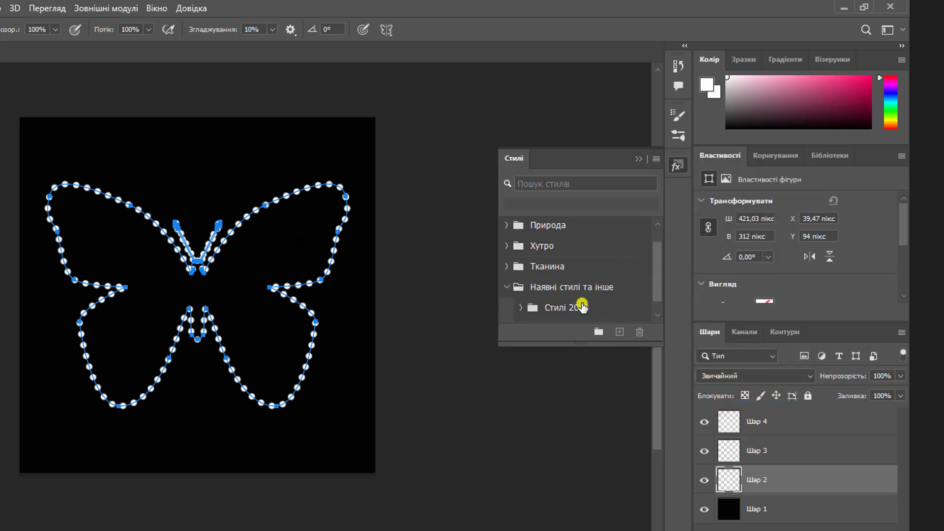
{"action": "scroll", "coordinate": [589, 308], "scroll_direction": "down", "scroll_amount": 1}
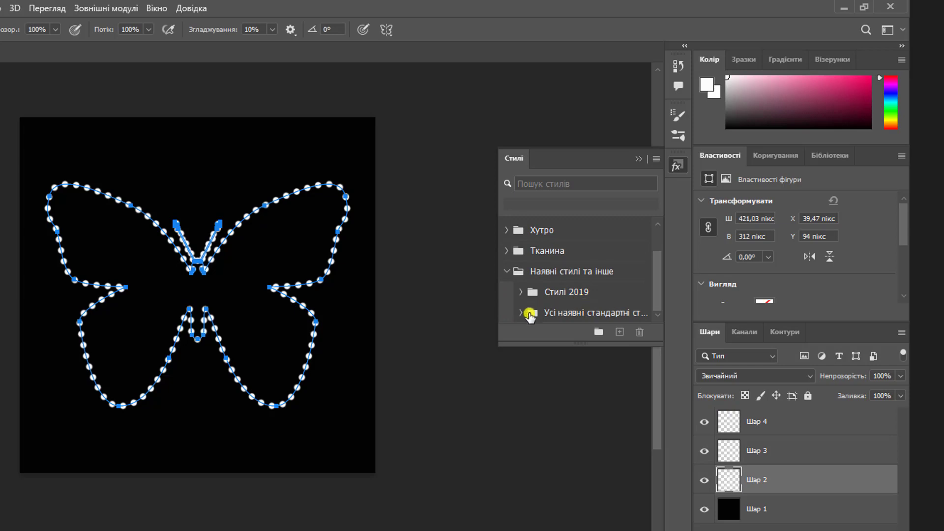
{"action": "left_click", "coordinate": [522, 315]}
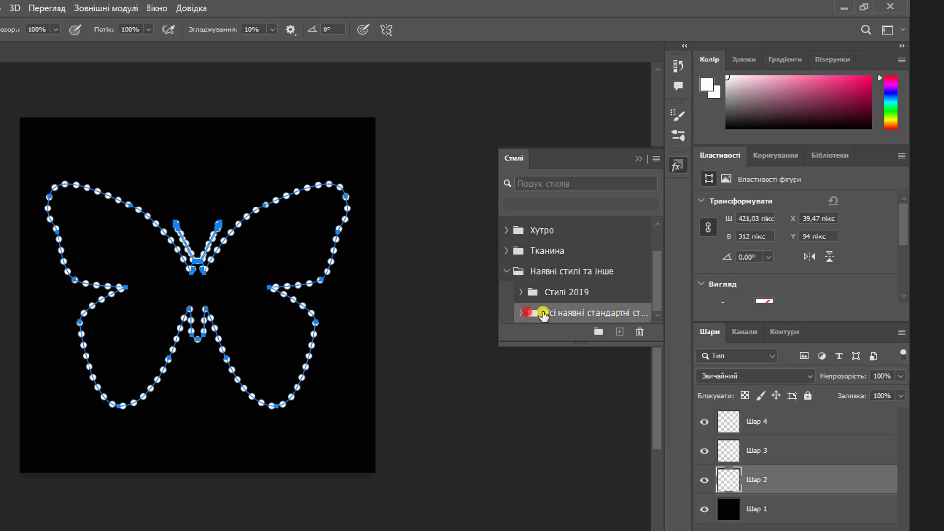
{"action": "left_click", "coordinate": [624, 312]}
{"action": "left_click", "coordinate": [659, 317]}
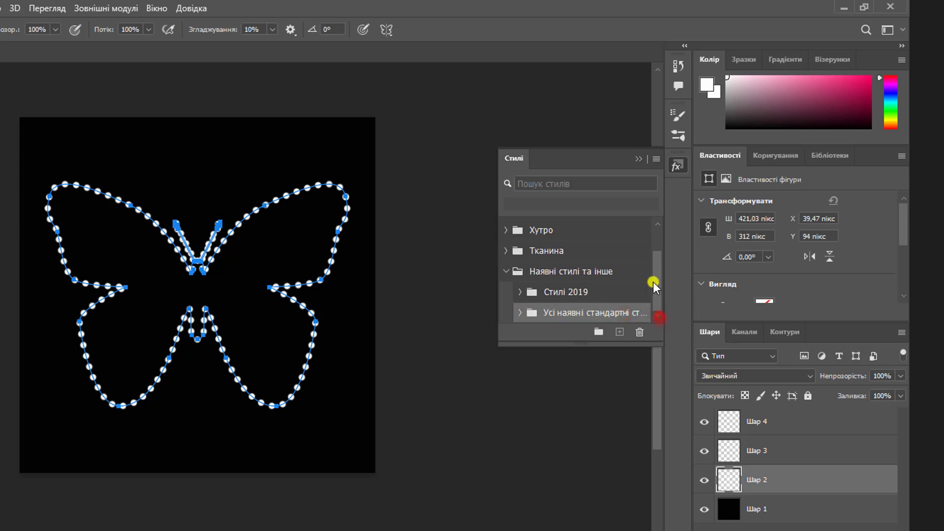
{"action": "left_click", "coordinate": [652, 282]}
{"action": "left_click", "coordinate": [520, 313]}
{"action": "left_click", "coordinate": [520, 313]}
{"action": "scroll", "coordinate": [610, 293], "scroll_direction": "down", "scroll_amount": 2}
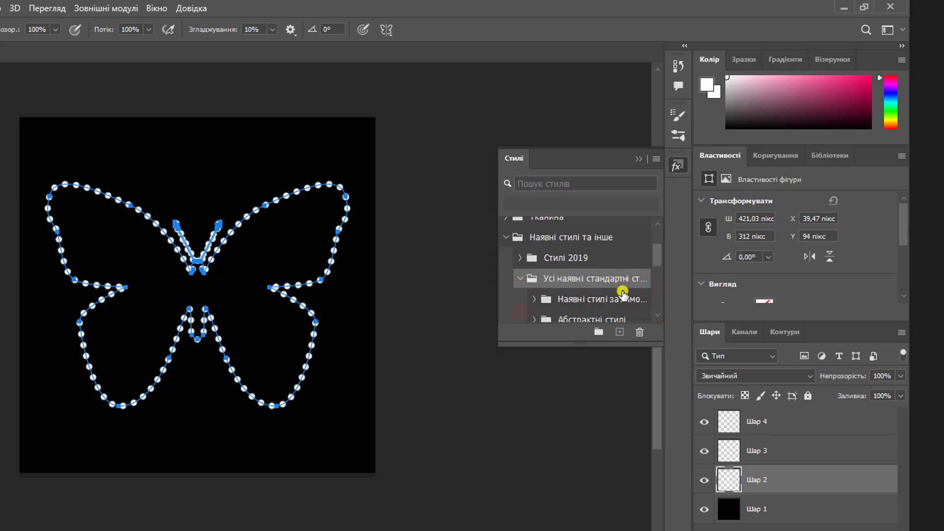
Apply the white bevelled style from the legacy group "Ефекти тексту 2" to layer "Шар 2".
{"action": "scroll", "coordinate": [608, 295], "scroll_direction": "down", "scroll_amount": 4}
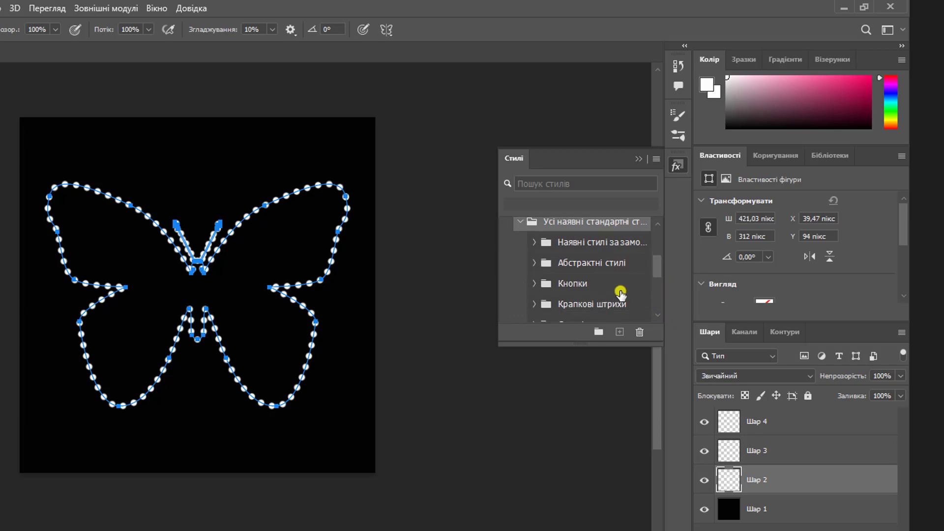
{"action": "scroll", "coordinate": [630, 297], "scroll_direction": "down", "scroll_amount": 3}
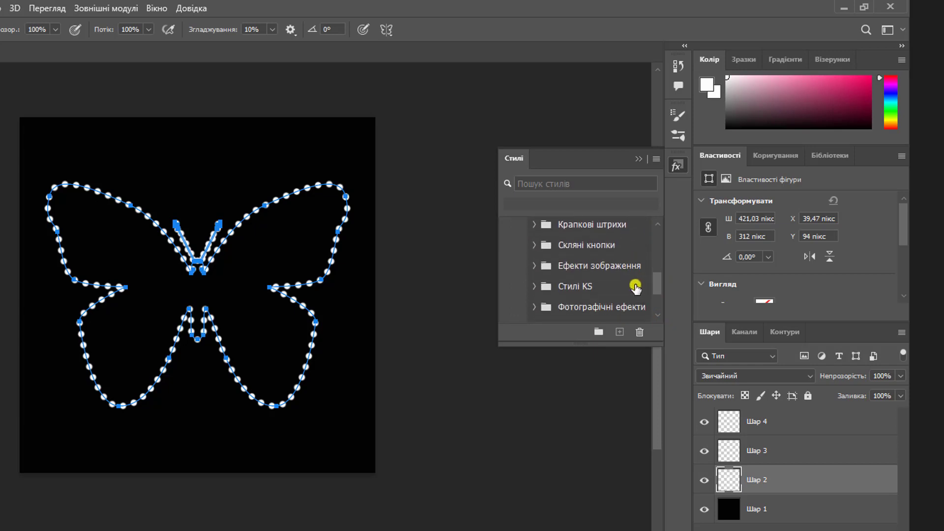
{"action": "scroll", "coordinate": [635, 288], "scroll_direction": "down", "scroll_amount": 3}
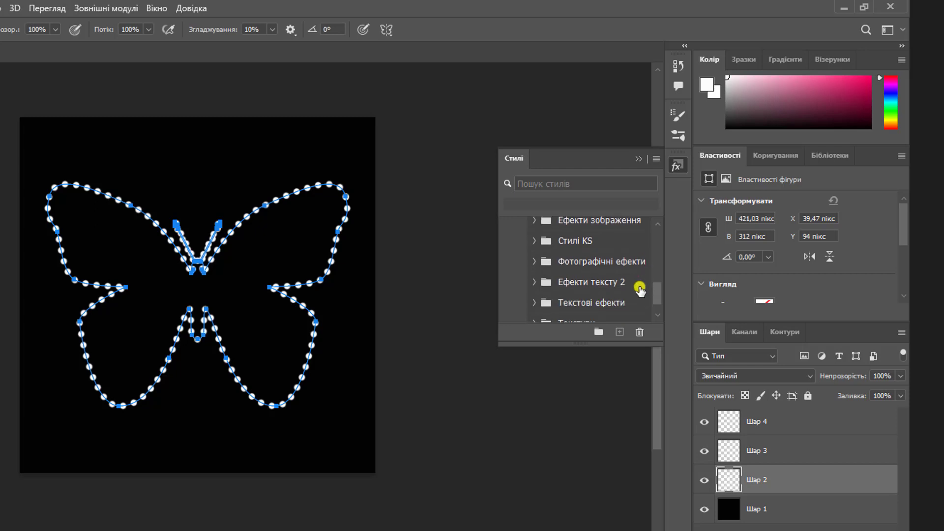
{"action": "left_click", "coordinate": [535, 281]}
{"action": "scroll", "coordinate": [599, 284], "scroll_direction": "down", "scroll_amount": 1}
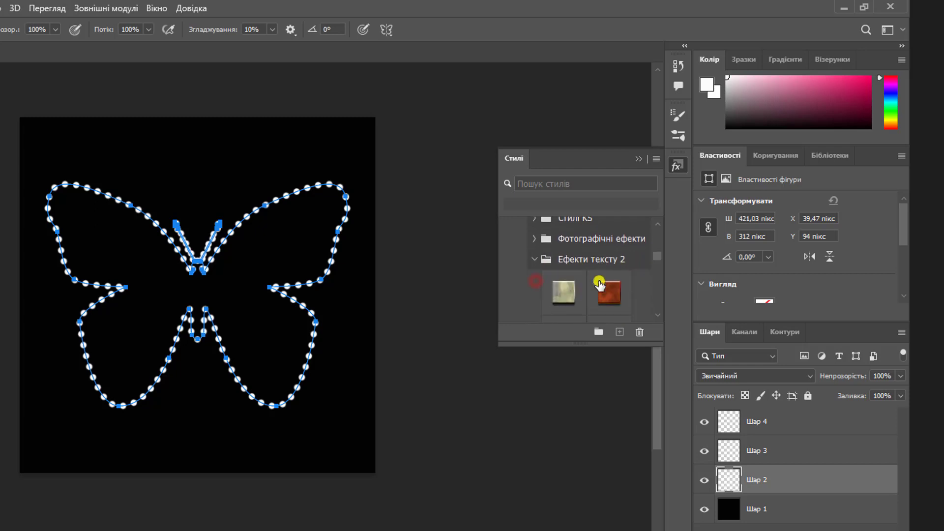
{"action": "left_click", "coordinate": [562, 259]}
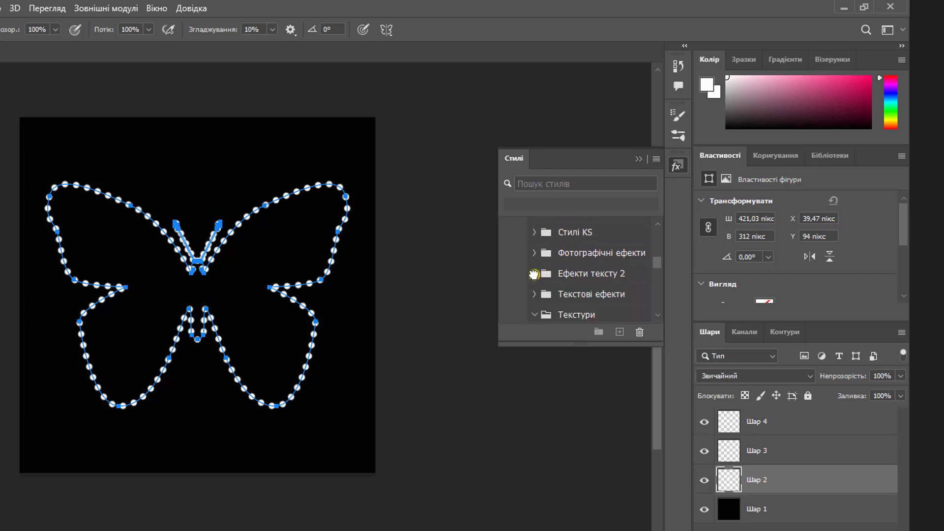
{"action": "left_click", "coordinate": [533, 273]}
{"action": "scroll", "coordinate": [574, 275], "scroll_direction": "down", "scroll_amount": 4}
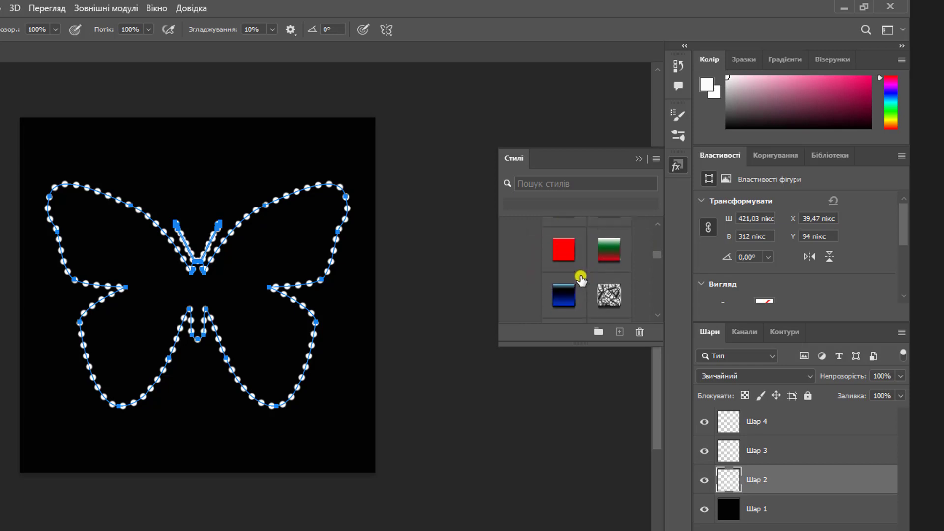
{"action": "scroll", "coordinate": [581, 279], "scroll_direction": "down", "scroll_amount": 4}
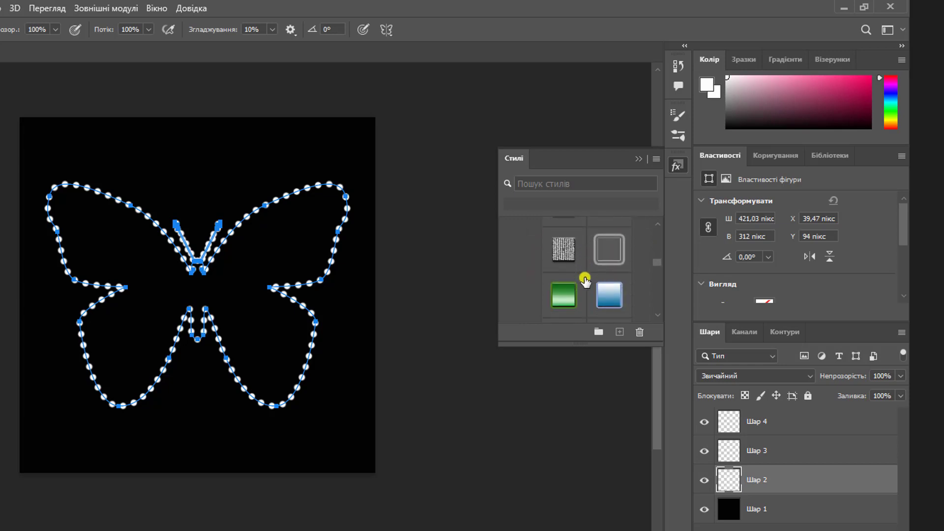
{"action": "scroll", "coordinate": [585, 279], "scroll_direction": "down", "scroll_amount": 4}
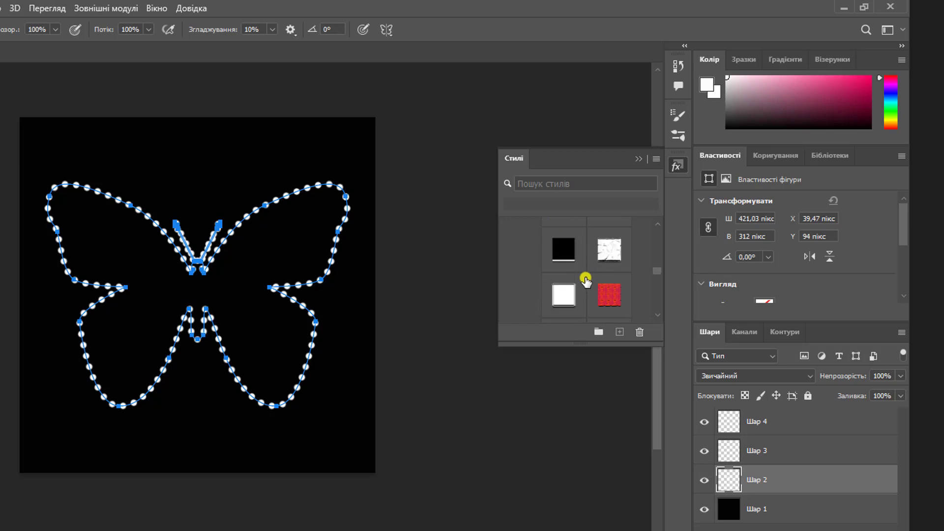
{"action": "scroll", "coordinate": [585, 279], "scroll_direction": "down", "scroll_amount": 1}
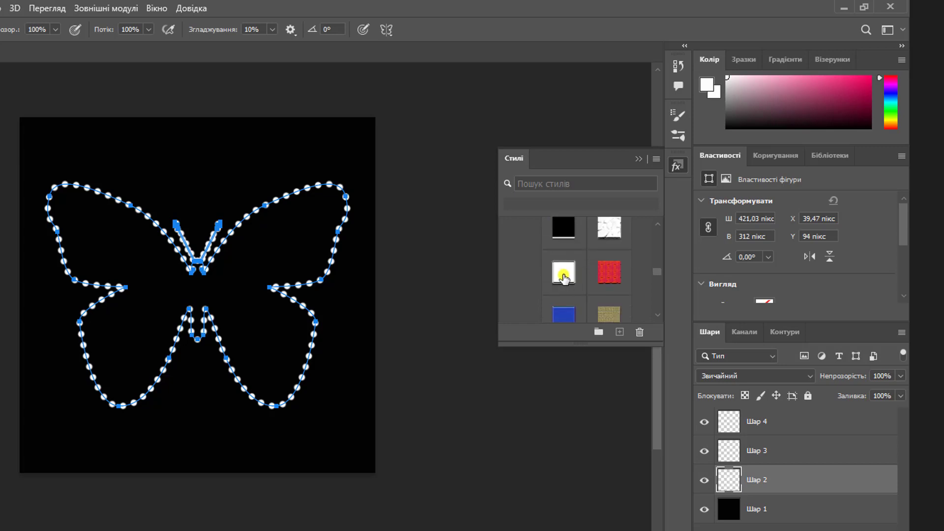
{"action": "left_click", "coordinate": [563, 277]}
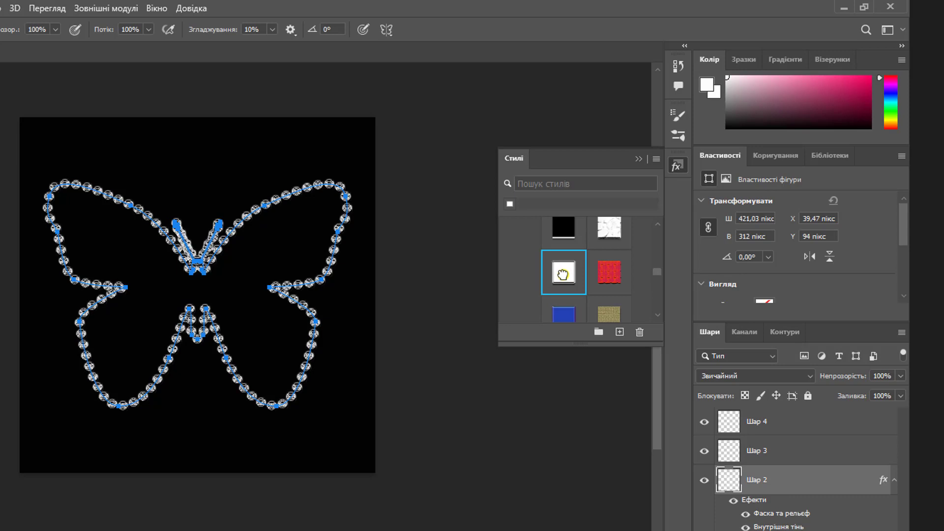
Scatter single 9 px brush dots inside both upper wings and near the wing notches on layer "Шар 2".
{"action": "left_click", "coordinate": [321, 208]}
{"action": "left_click", "coordinate": [276, 223]}
{"action": "left_click", "coordinate": [230, 264]}
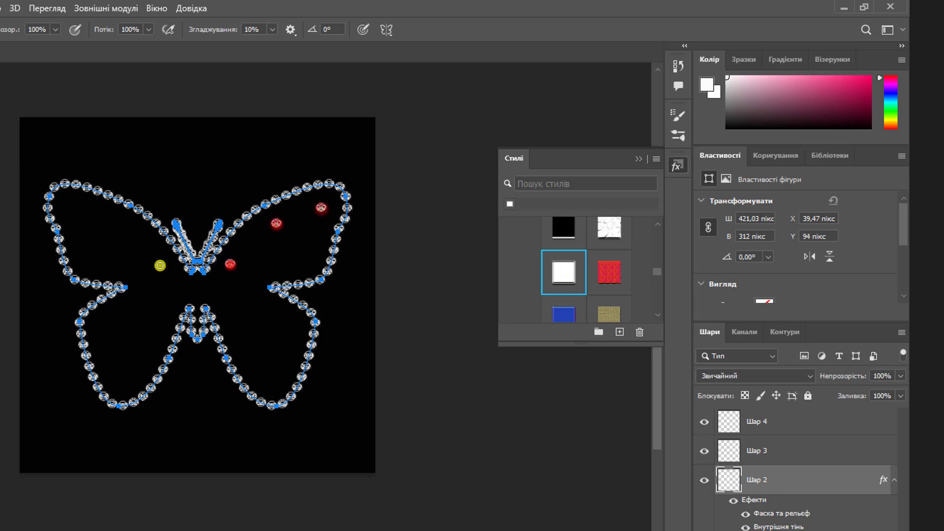
{"action": "left_click", "coordinate": [160, 266]}
{"action": "left_click", "coordinate": [124, 231]}
{"action": "left_click", "coordinate": [69, 199]}
{"action": "left_click", "coordinate": [78, 234]}
{"action": "left_click", "coordinate": [88, 263]}
{"action": "left_click", "coordinate": [141, 285]}
{"action": "left_click", "coordinate": [252, 286]}
{"action": "left_click", "coordinate": [309, 260]}
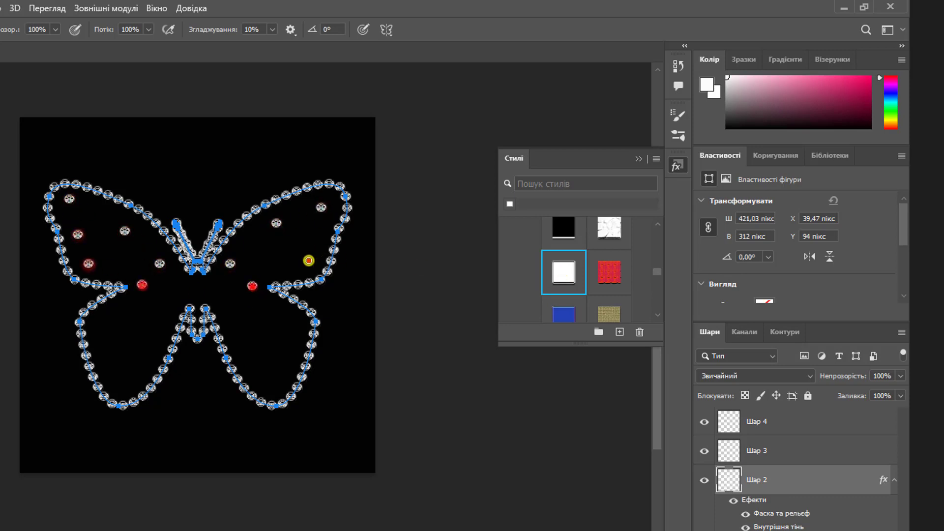
Scatter five single 9 px brush dots inside each lower wing on layer "Шар 2".
{"action": "left_click", "coordinate": [261, 324]}
{"action": "left_click", "coordinate": [245, 351]}
{"action": "left_click", "coordinate": [296, 334]}
{"action": "left_click", "coordinate": [287, 356]}
{"action": "left_click", "coordinate": [272, 388]}
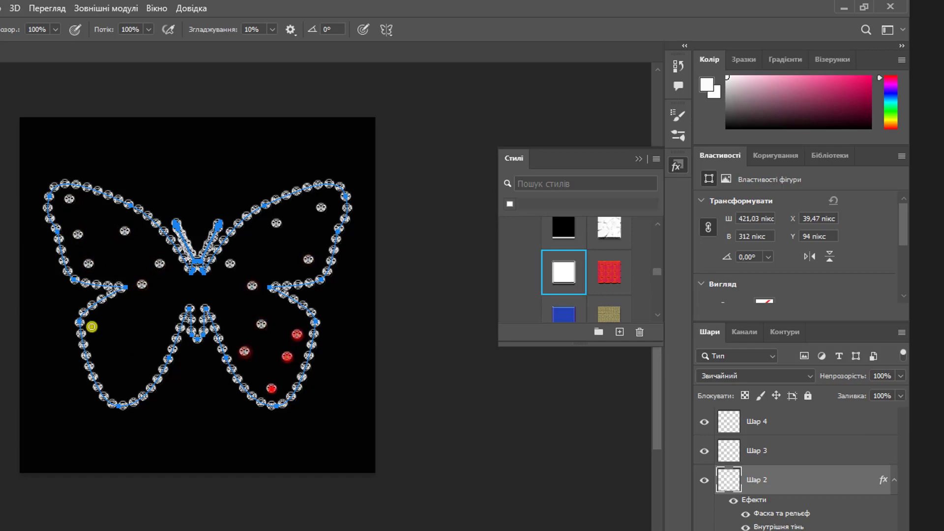
{"action": "left_click", "coordinate": [92, 325]}
{"action": "left_click", "coordinate": [103, 349]}
{"action": "left_click", "coordinate": [121, 386]}
{"action": "left_click", "coordinate": [146, 348]}
{"action": "left_click", "coordinate": [127, 322]}
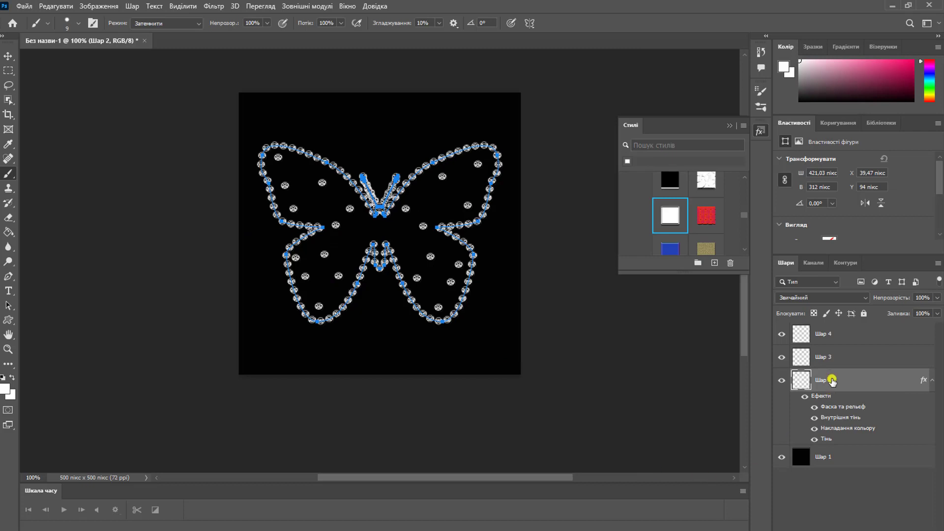
Make layer "Шар 3" active and set the brush tip's size to 6 px.
{"action": "left_click", "coordinate": [833, 362]}
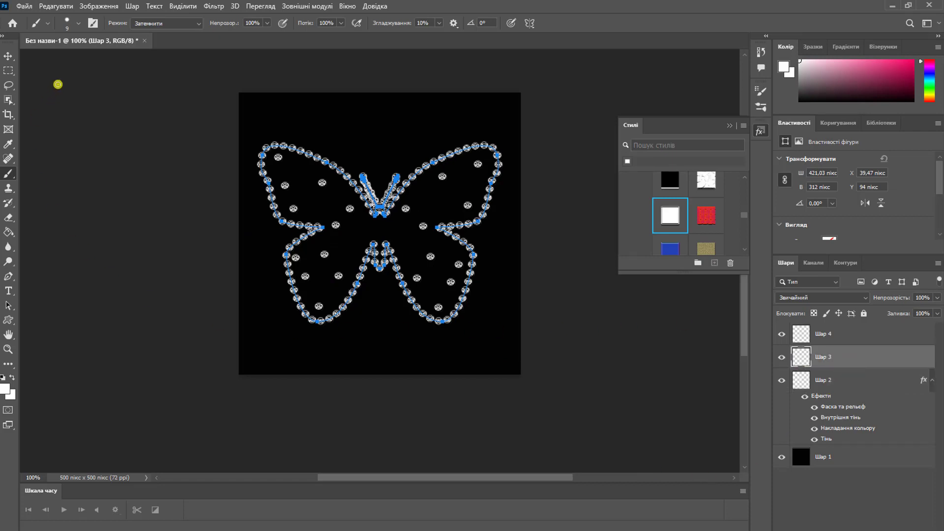
{"action": "left_click", "coordinate": [93, 24]}
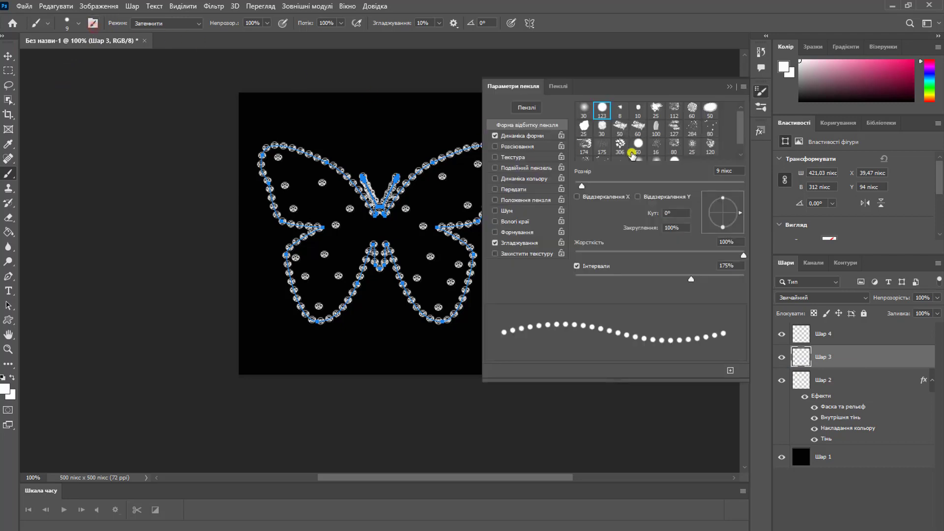
{"action": "left_click", "coordinate": [719, 170]}
{"action": "key", "text": "BackSpace"}
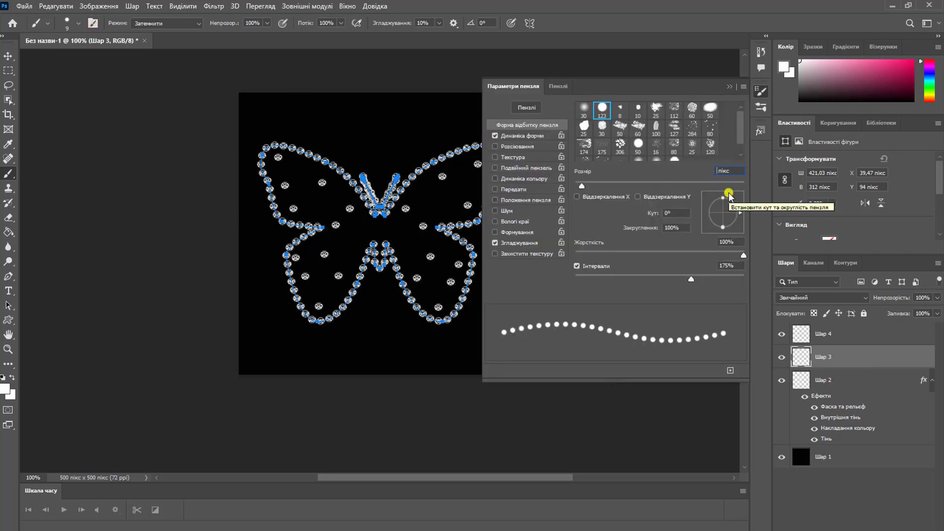
{"action": "type", "text": "6"}
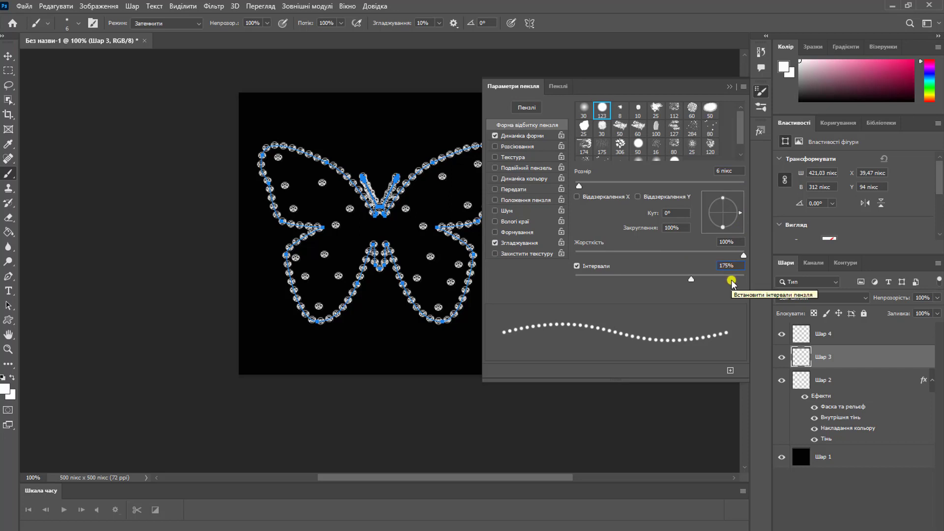
Set the brush tip's spacing to 250% and accept fdfdfd as the foreground colour.
{"action": "type", "text": "1"}
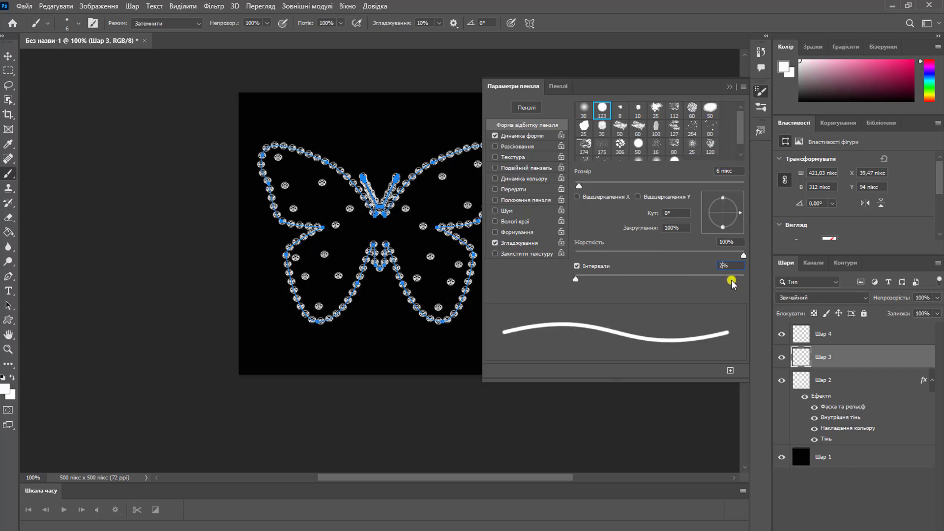
{"action": "type", "text": "250"}
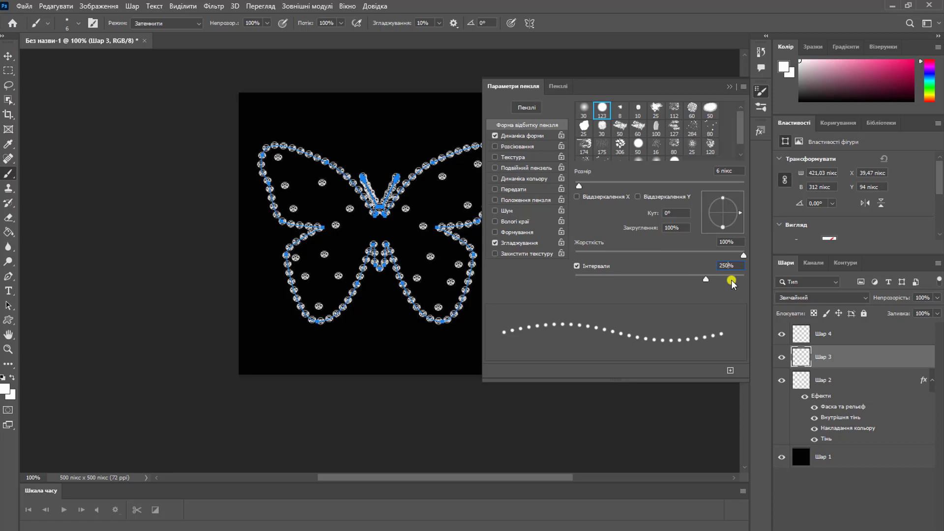
{"action": "key", "text": "Return"}
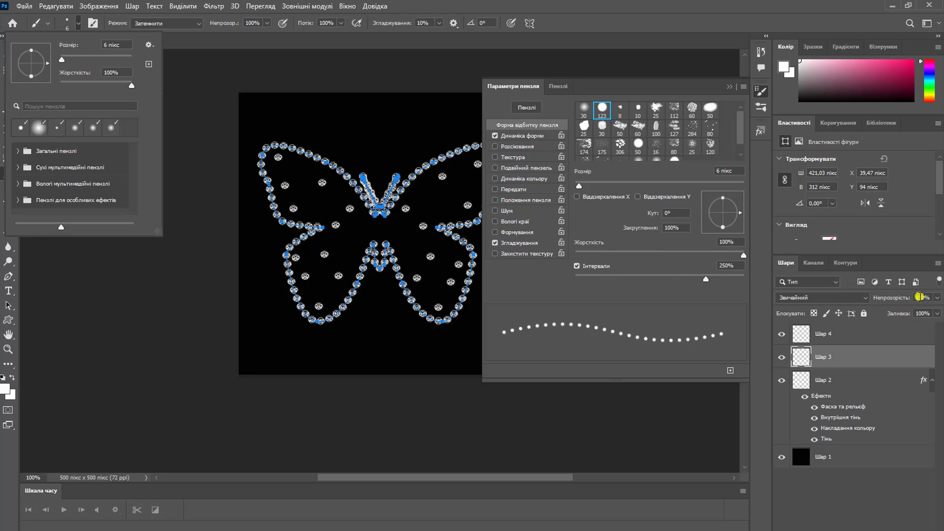
{"action": "left_click", "coordinate": [6, 388]}
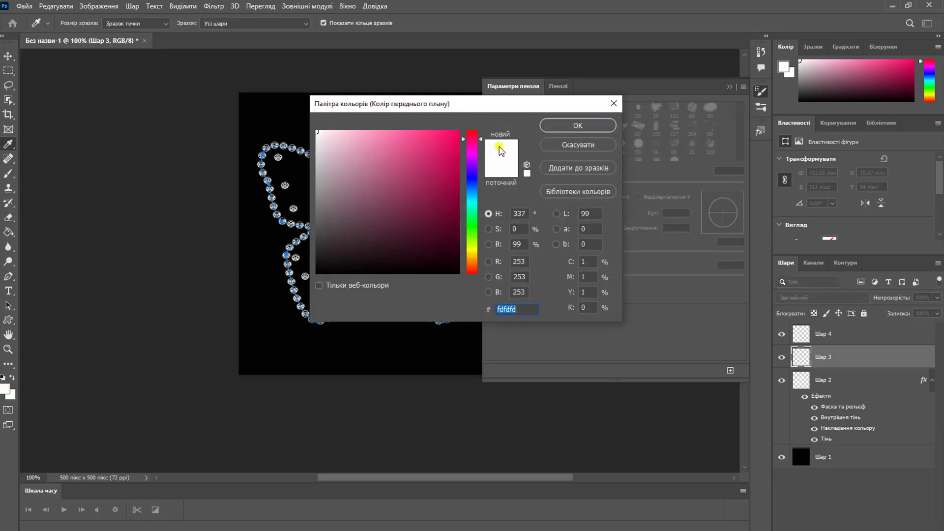
{"action": "left_click", "coordinate": [577, 125]}
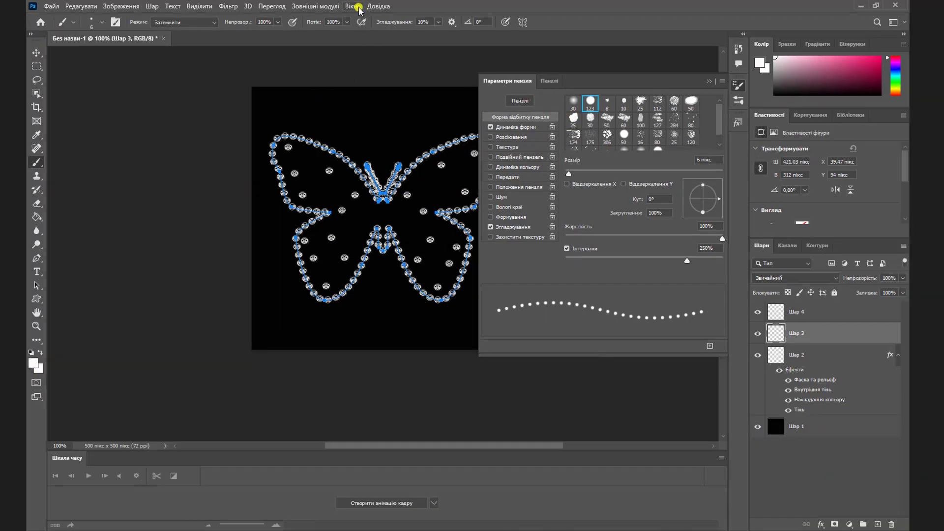
Stroke the butterfly work path with the 6 px dotted brush on layer "Шар 3".
{"action": "left_click", "coordinate": [354, 7]}
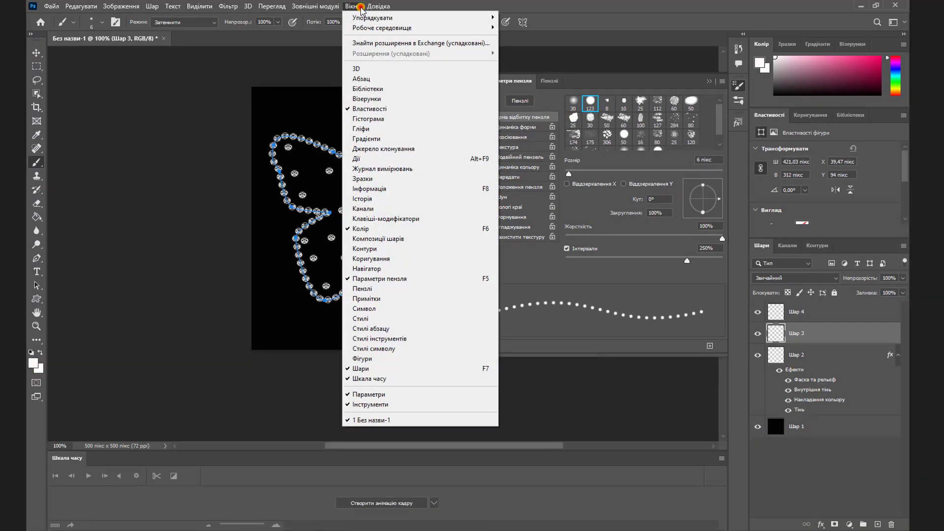
{"action": "left_click", "coordinate": [374, 249]}
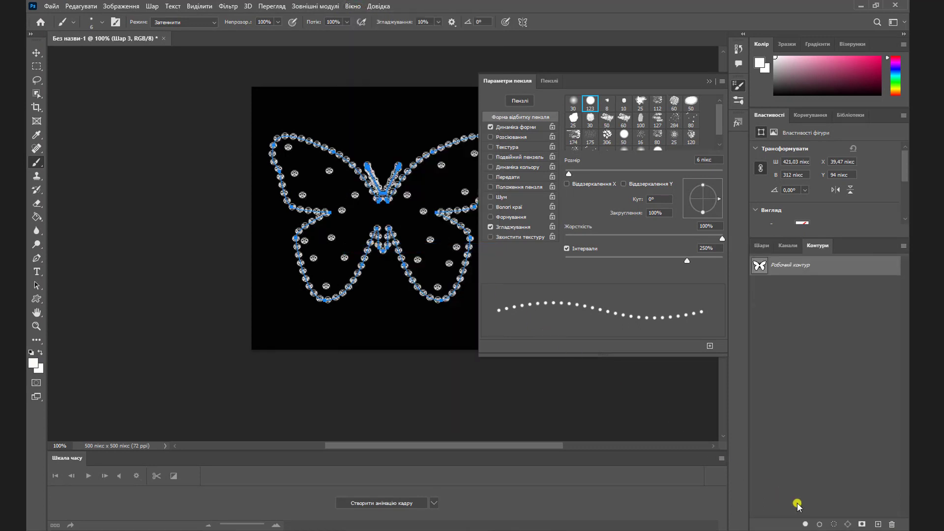
{"action": "left_click", "coordinate": [819, 524]}
{"action": "left_click", "coordinate": [821, 525]}
Show the layer styles again and apply the same white bevelled style to layer "Шар 3".
{"action": "left_click", "coordinate": [353, 6]}
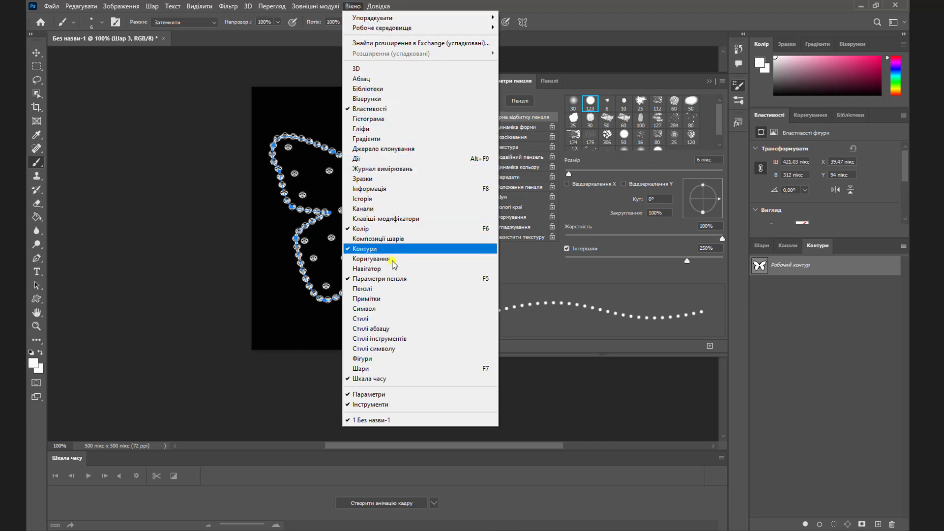
{"action": "left_click", "coordinate": [396, 319]}
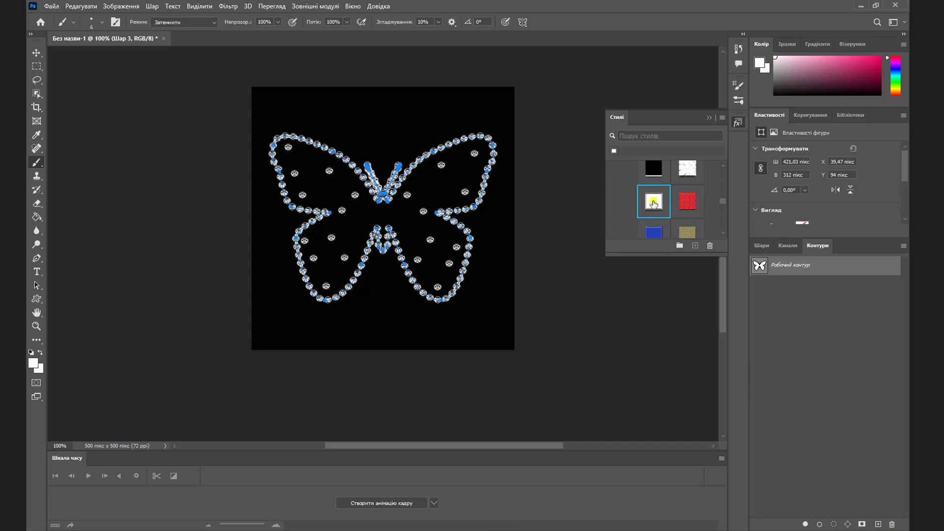
{"action": "left_click", "coordinate": [652, 202]}
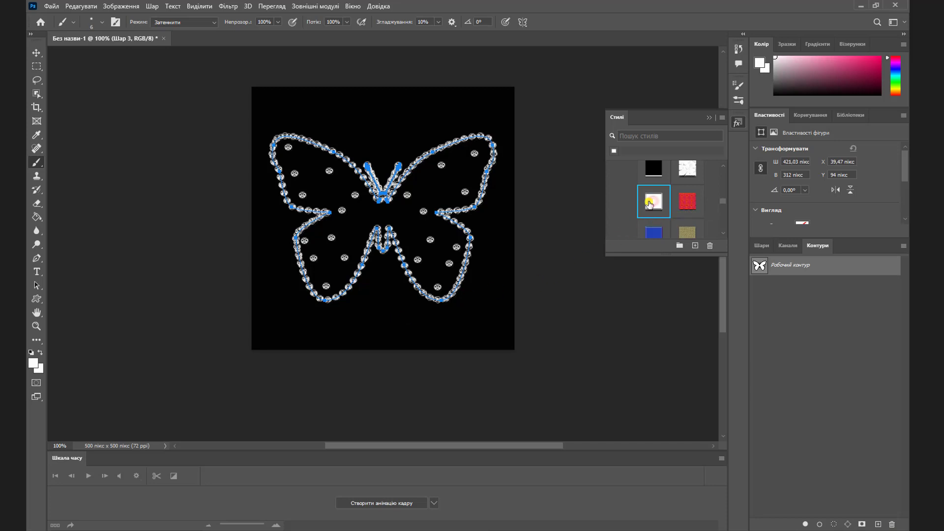
Scatter single 6 px brush dots between the larger ones inside both upper wings on layer "Шар 3".
{"action": "left_click", "coordinate": [309, 156]}
{"action": "left_click", "coordinate": [458, 155]}
{"action": "left_click", "coordinate": [424, 174]}
{"action": "left_click", "coordinate": [343, 184]}
{"action": "left_click", "coordinate": [288, 161]}
{"action": "left_click", "coordinate": [475, 169]}
{"action": "left_click", "coordinate": [472, 180]}
{"action": "left_click", "coordinate": [297, 185]}
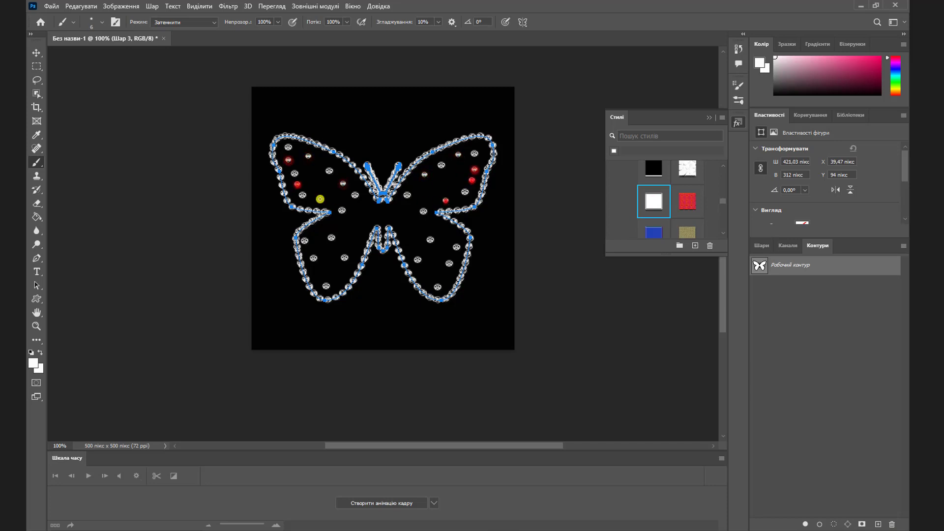
{"action": "left_click", "coordinate": [320, 200]}
Scatter single 6 px brush dots inside both lower wings and around the body of the butterfly on layer "Шар 3".
{"action": "left_click", "coordinate": [322, 225]}
{"action": "left_click", "coordinate": [447, 228]}
{"action": "left_click", "coordinate": [317, 275]}
{"action": "left_click", "coordinate": [427, 273]}
{"action": "left_click", "coordinate": [362, 215]}
{"action": "left_click", "coordinate": [406, 213]}
{"action": "left_click", "coordinate": [413, 236]}
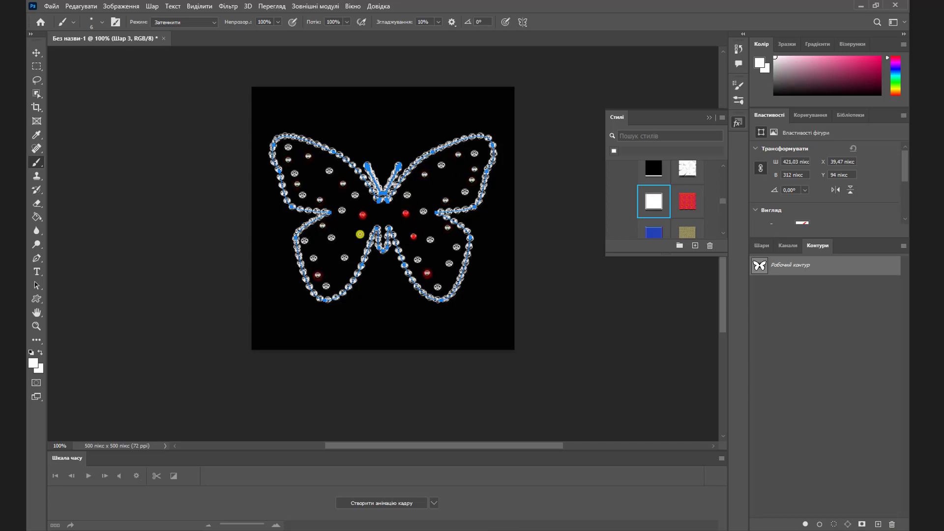
{"action": "left_click", "coordinate": [352, 234]}
Add a new empty layer above layer "Шар 3" and make it the active layer.
{"action": "left_click", "coordinate": [755, 250]}
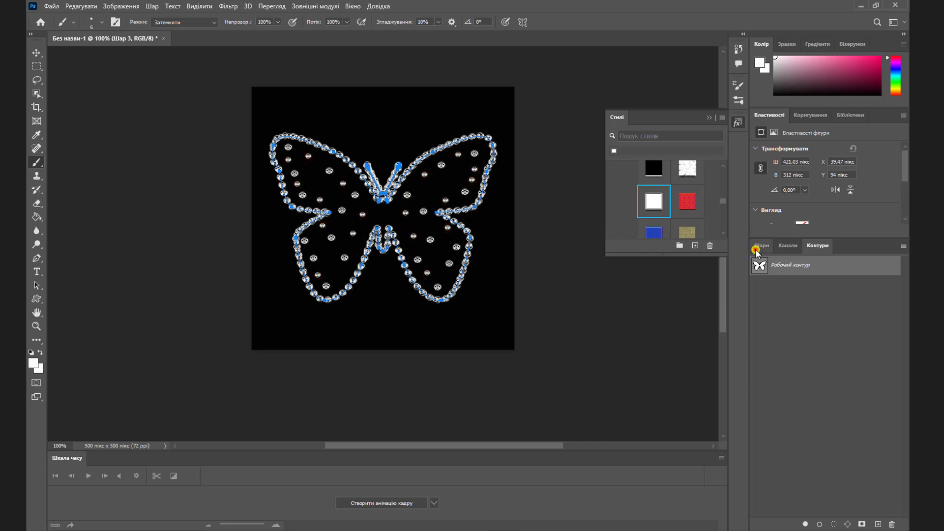
{"action": "left_click", "coordinate": [801, 313]}
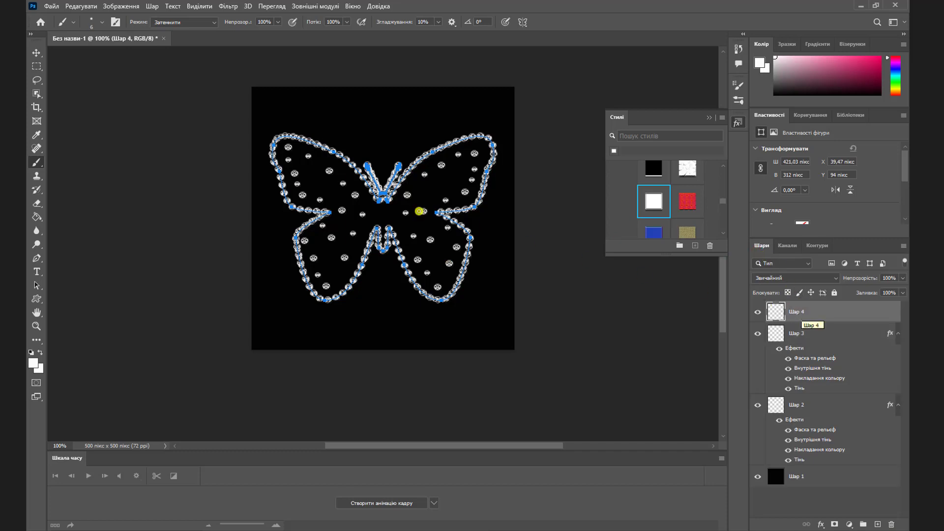
Set the brush tip's size to 3 px and spacing to 175%, and accept fdfbfc as the foreground colour.
{"action": "left_click", "coordinate": [115, 23]}
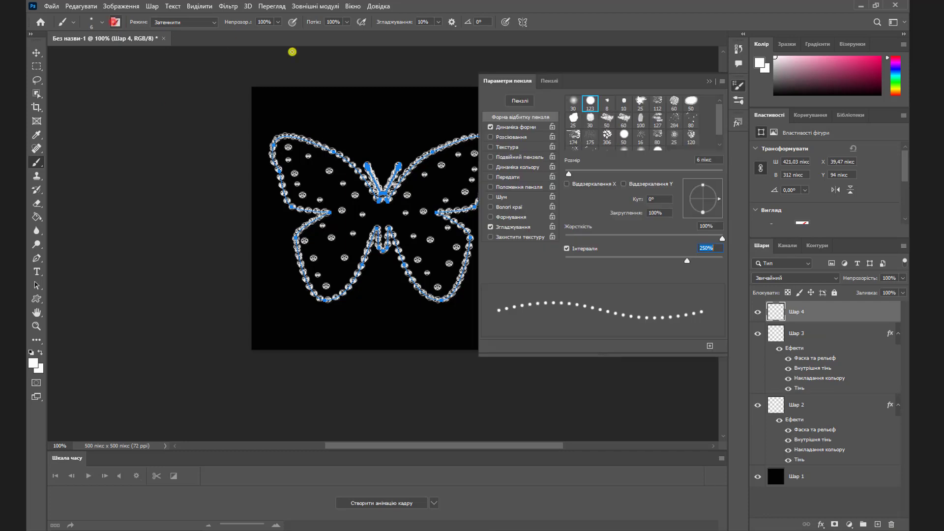
{"action": "left_click", "coordinate": [700, 160]}
{"action": "type", "text": "3"}
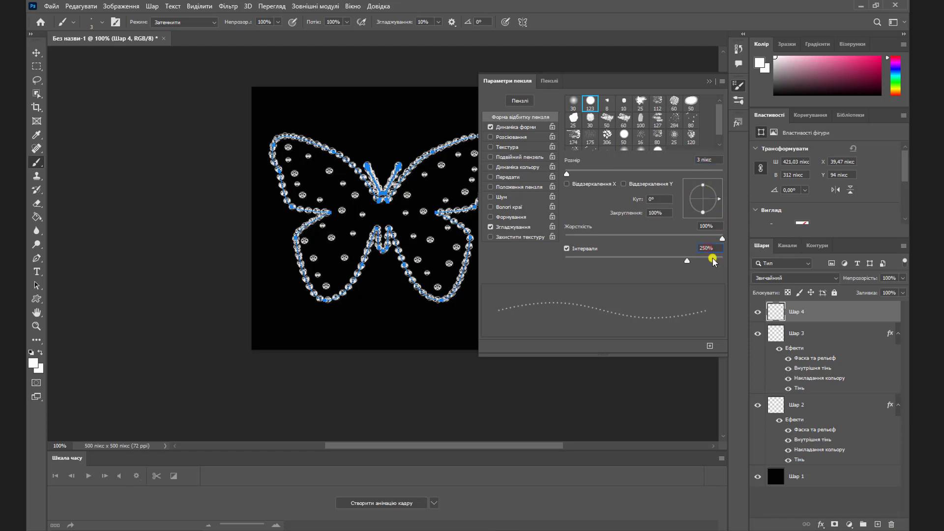
{"action": "key", "text": "BackSpace"}
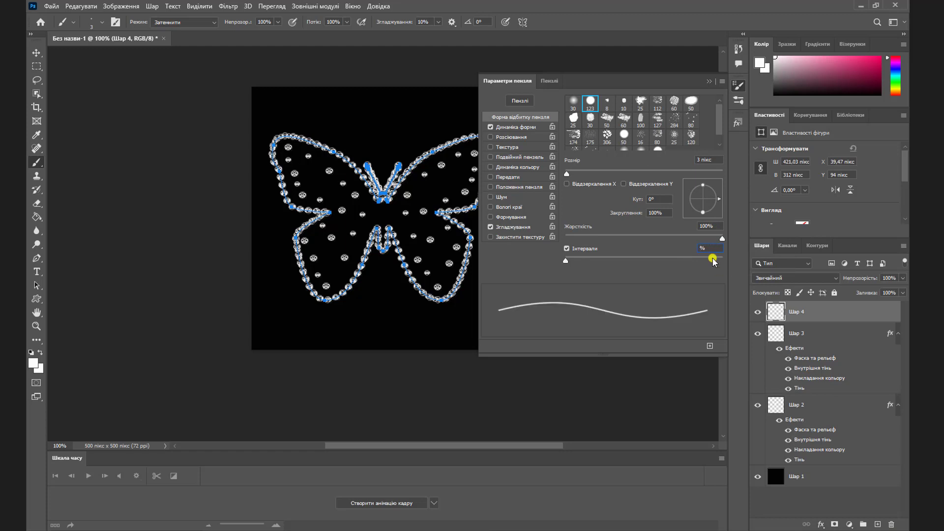
{"action": "type", "text": "175"}
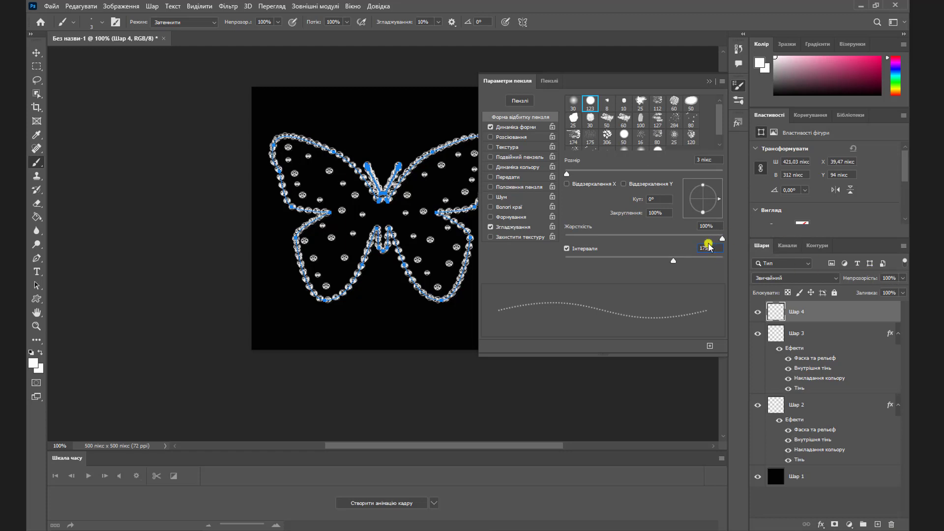
{"action": "left_click", "coordinate": [34, 363]}
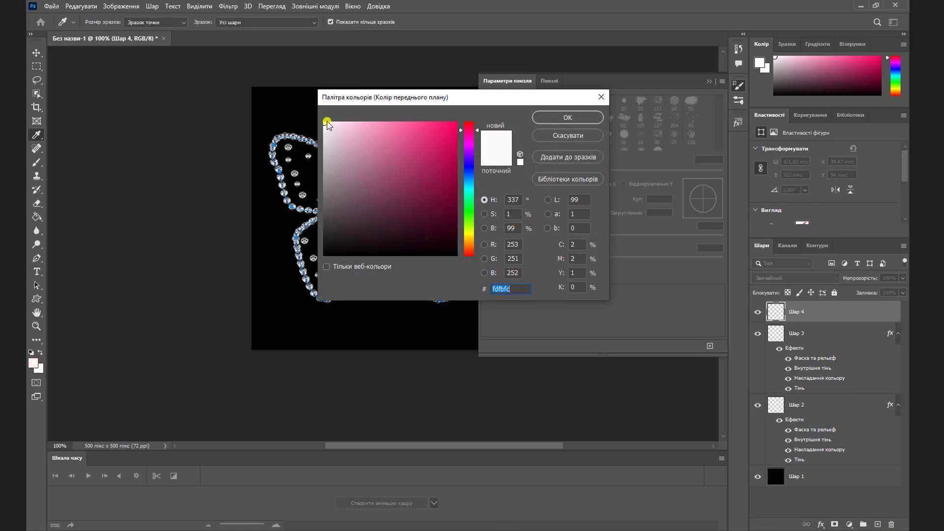
{"action": "left_click", "coordinate": [570, 117]}
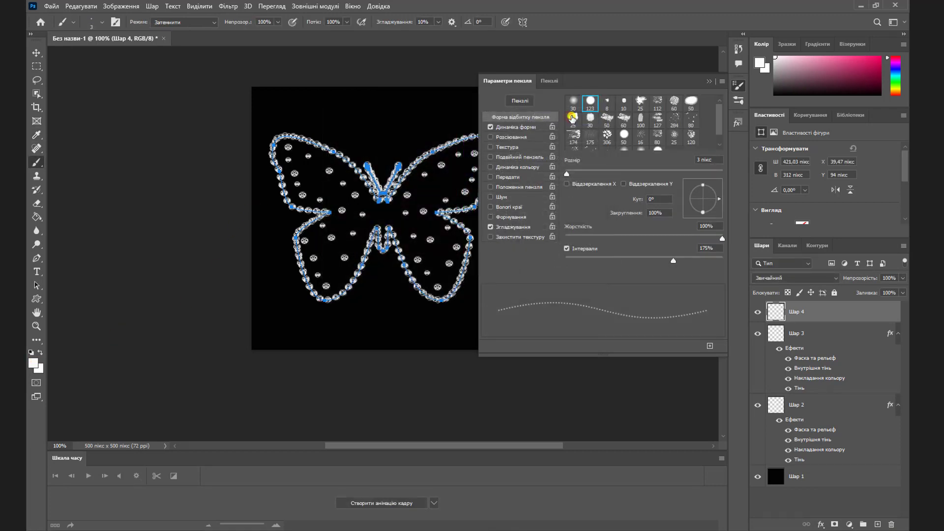
Stroke the butterfly work path with the 3 px dotted brush on layer "Шар 4".
{"action": "left_click", "coordinate": [354, 6]}
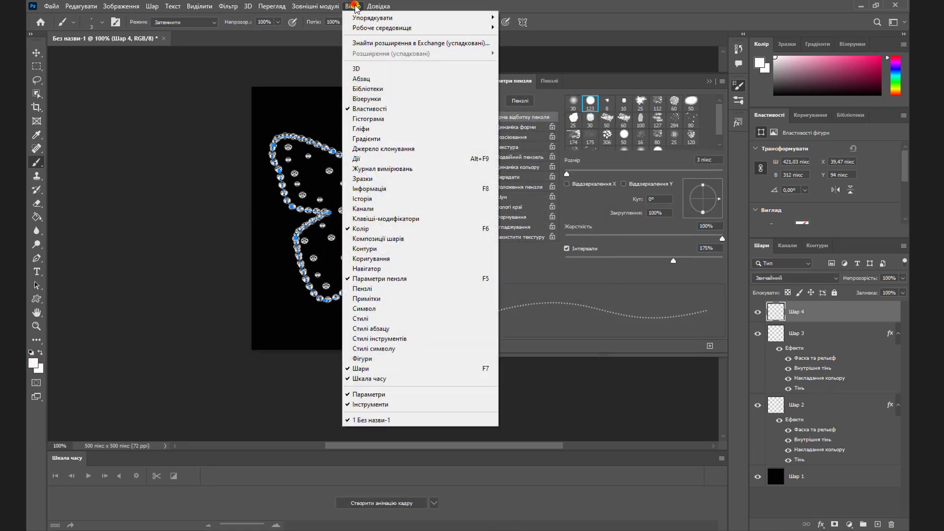
{"action": "left_click", "coordinate": [381, 250]}
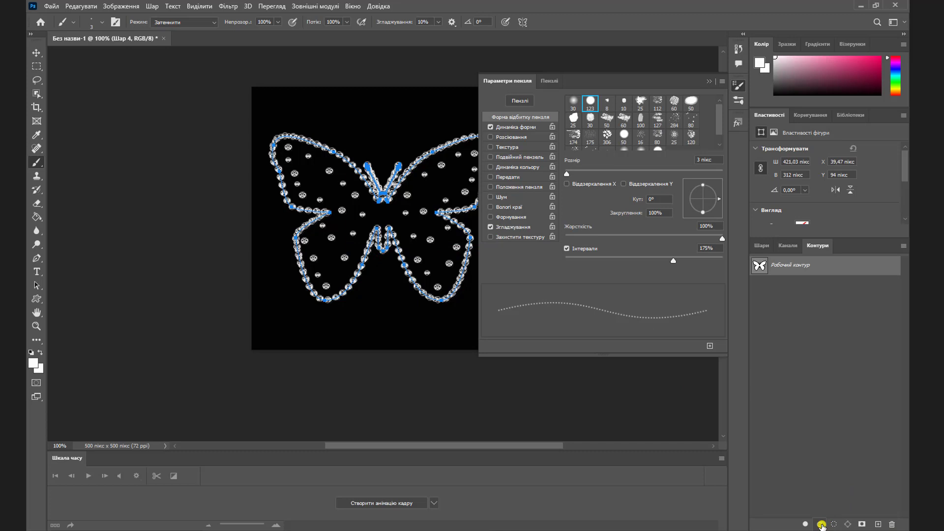
Apply the same white bevelled style to layer "Шар 4" and scatter 3 px brush dots between the larger ones in all wings.
{"action": "left_click", "coordinate": [352, 7]}
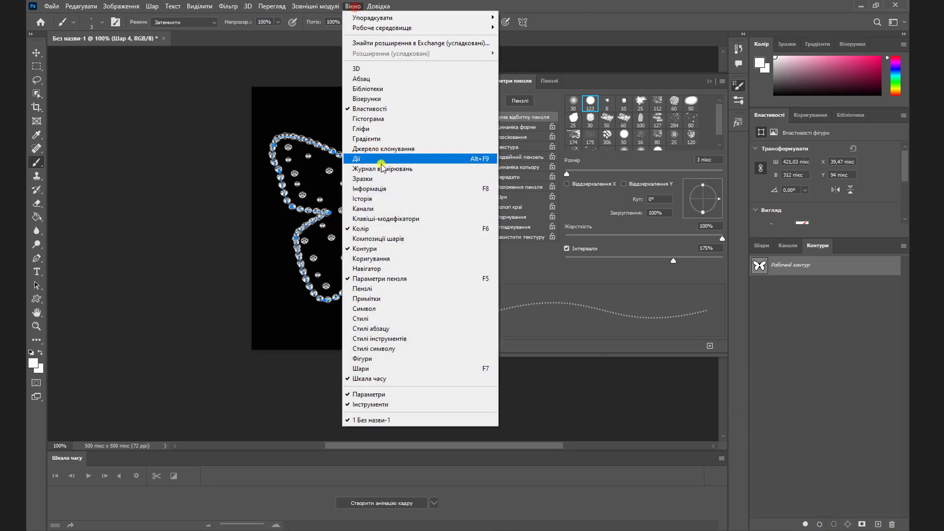
{"action": "left_click", "coordinate": [393, 318]}
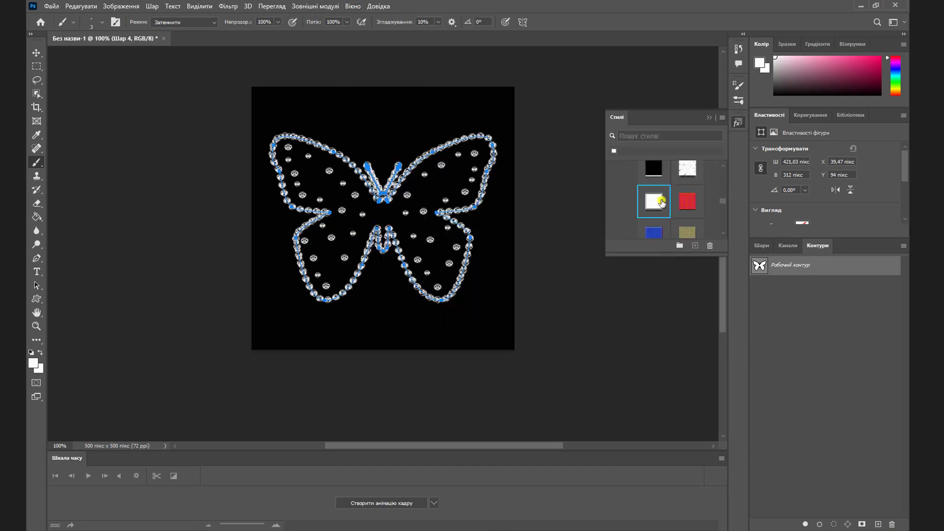
{"action": "left_click", "coordinate": [662, 202]}
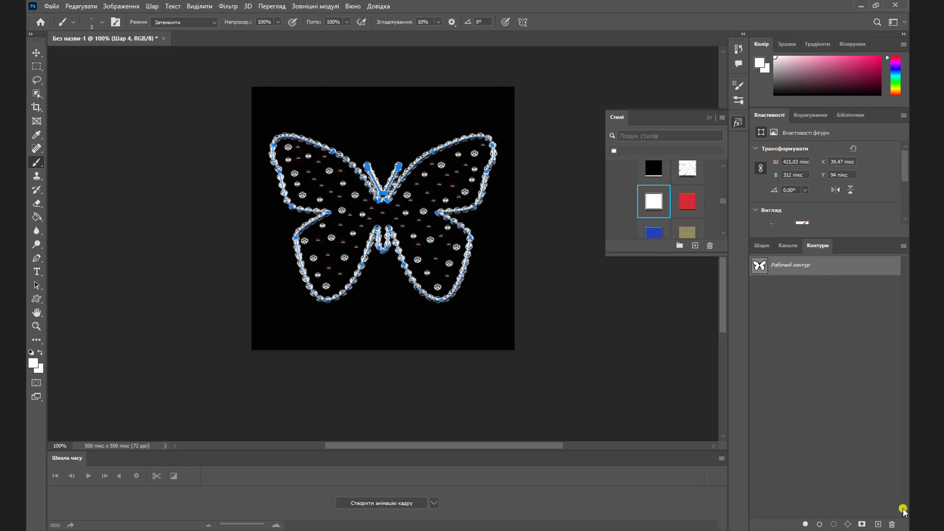
Delete the butterfly work path from the document.
{"action": "left_click", "coordinate": [894, 525]}
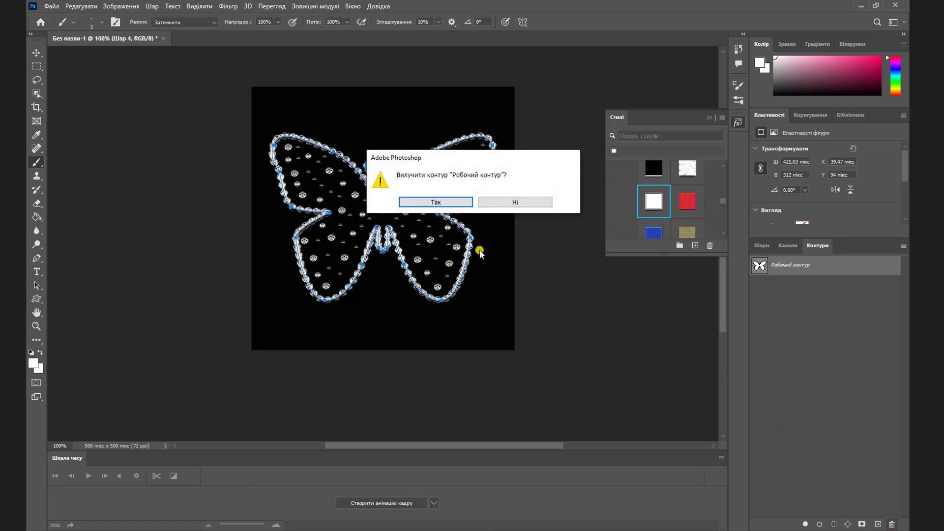
{"action": "left_click", "coordinate": [429, 204]}
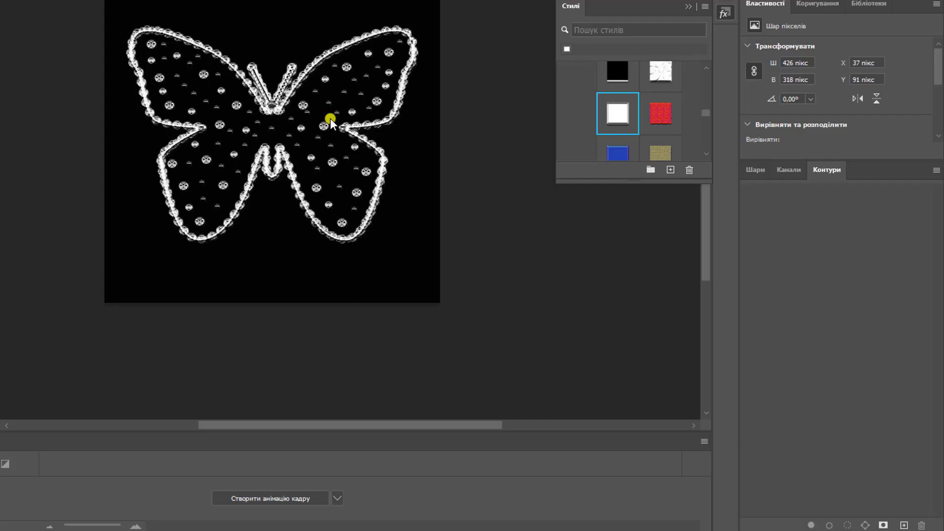
Add a new layer and move it directly above the black layer "Шар 1".
{"action": "left_click", "coordinate": [755, 171]}
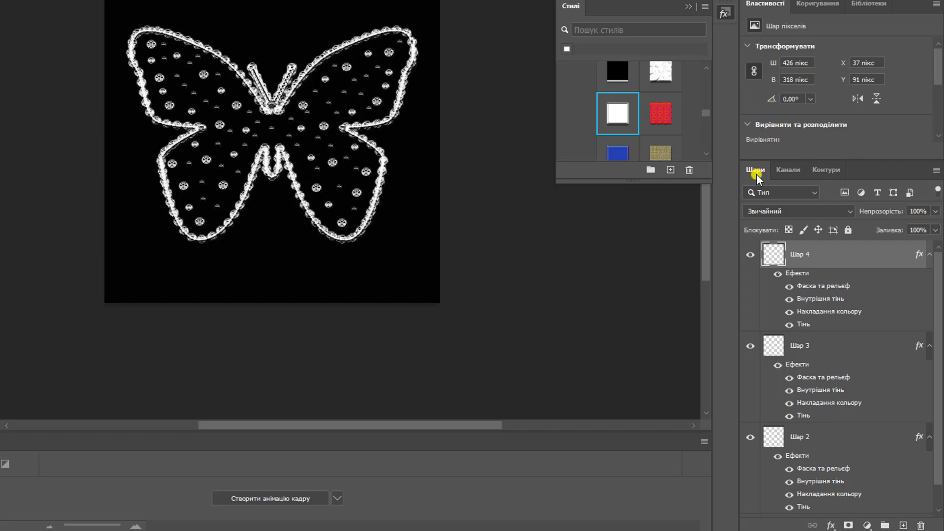
{"action": "left_click", "coordinate": [904, 525]}
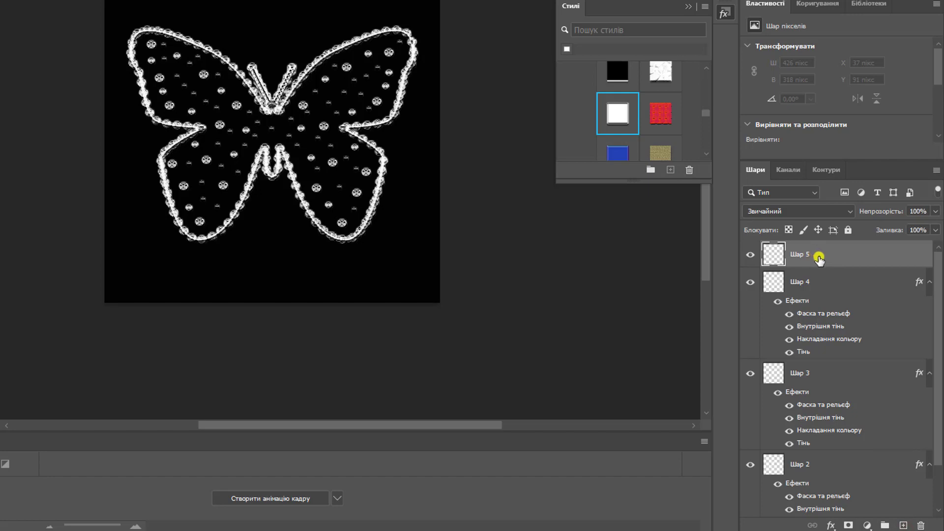
{"action": "left_click_drag", "start_coordinate": [820, 256], "coordinate": [827, 497]}
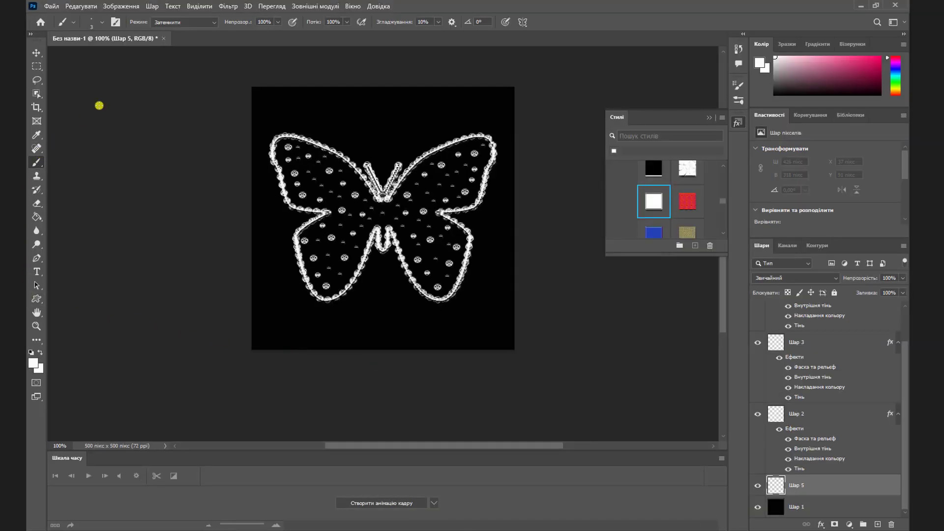
Set the brush tip's size to 370 px and its hardness to 5%.
{"action": "left_click", "coordinate": [114, 23]}
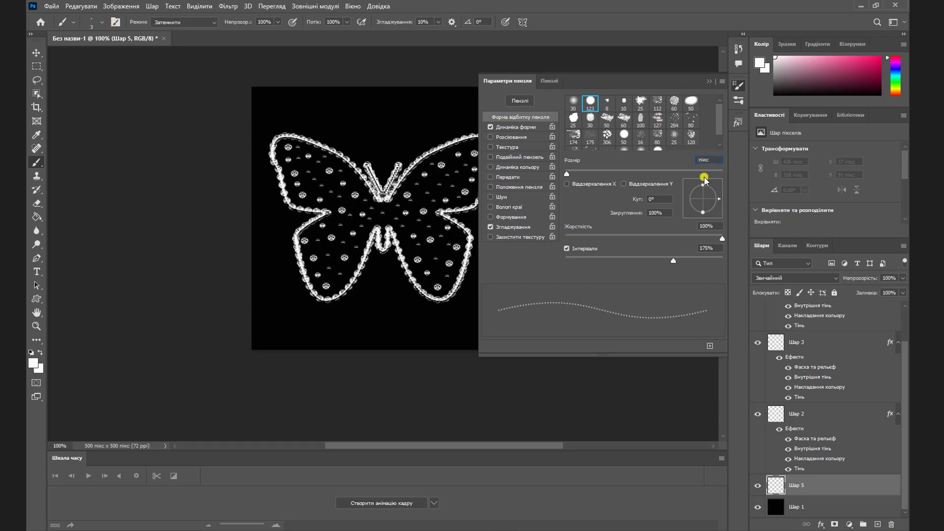
{"action": "type", "text": "37 "}
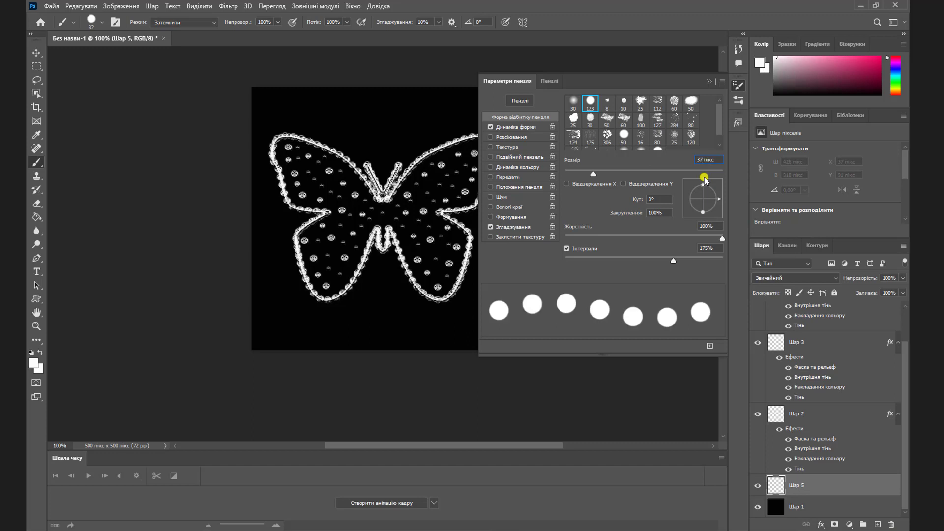
{"action": "type", "text": "0"}
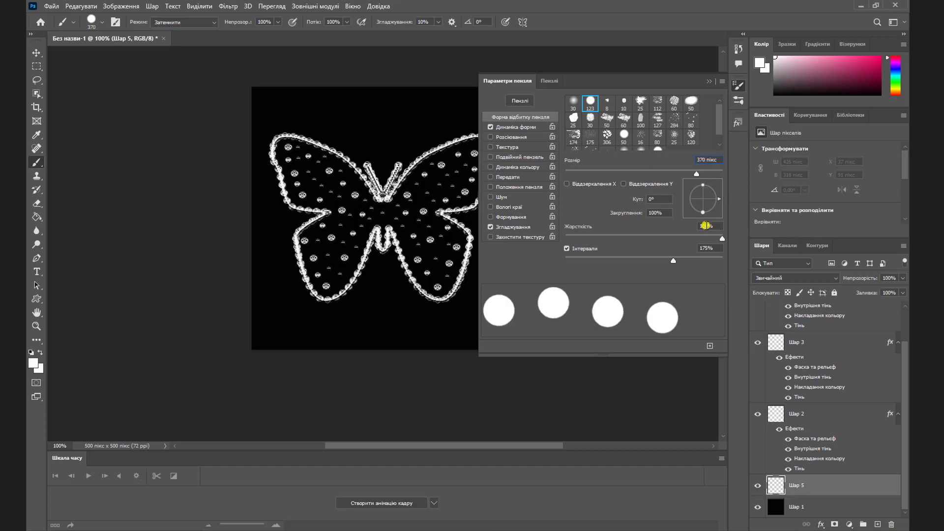
{"action": "key", "text": "BackSpace"}
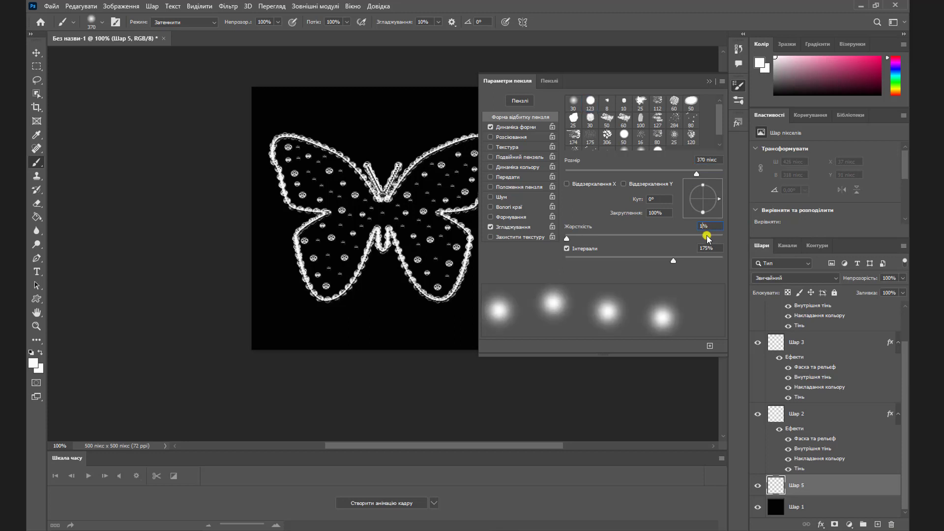
{"action": "type", "text": "5"}
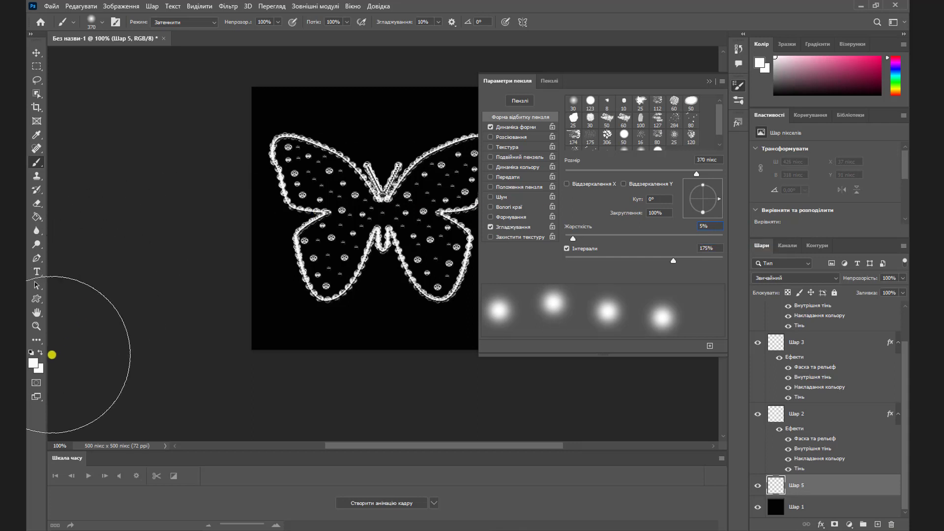
Change the foreground colour to a bright crimson red.
{"action": "left_click", "coordinate": [36, 364]}
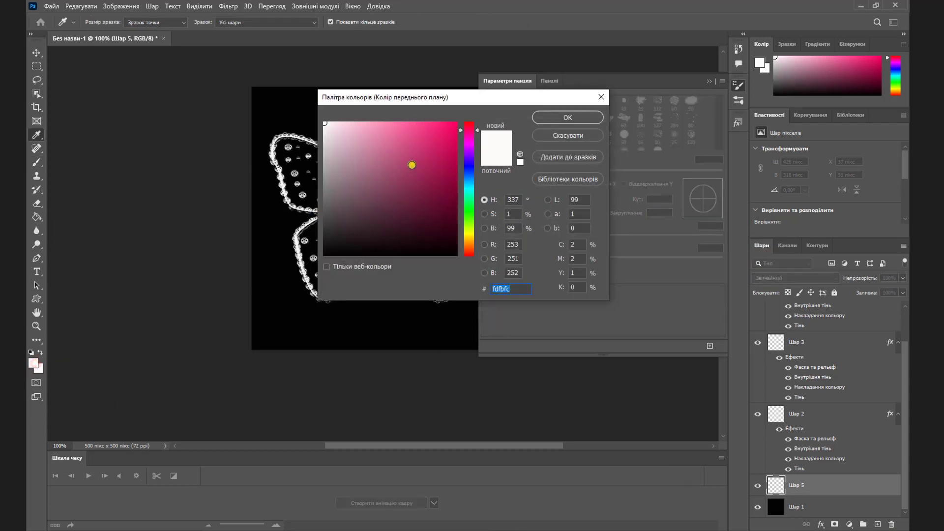
{"action": "left_click", "coordinate": [438, 138]}
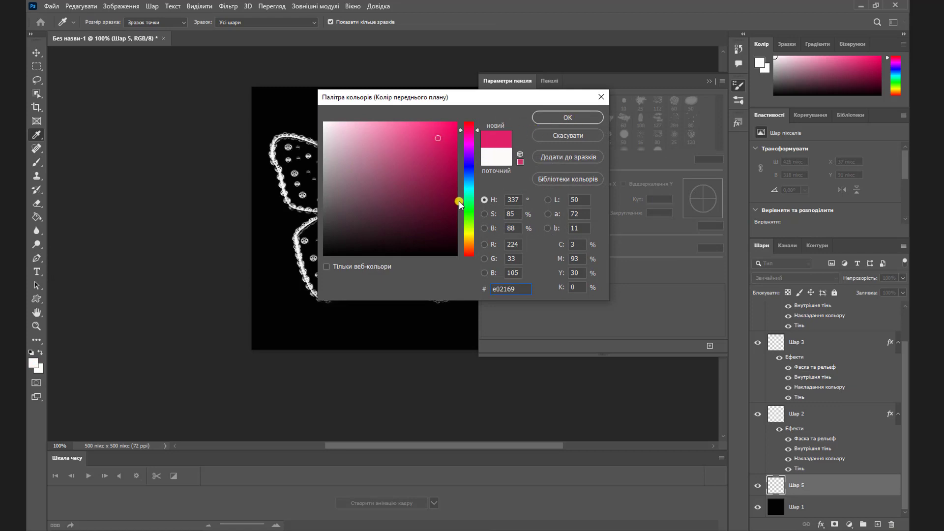
{"action": "left_click", "coordinate": [470, 126]}
{"action": "left_click", "coordinate": [571, 118]}
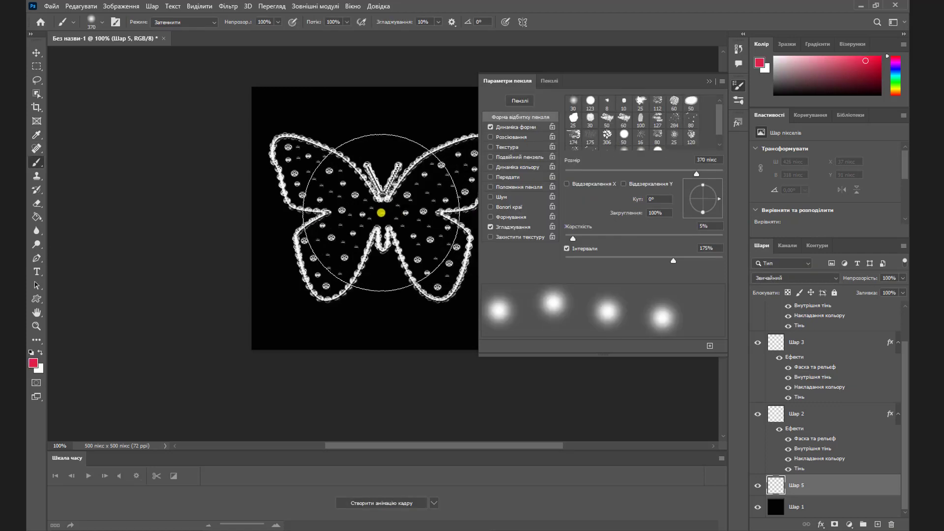
Paint a soft red glow behind the butterfly's centre on layer "Шар 5" and put the brush settings away.
{"action": "left_click", "coordinate": [381, 212]}
{"action": "left_click", "coordinate": [381, 213]}
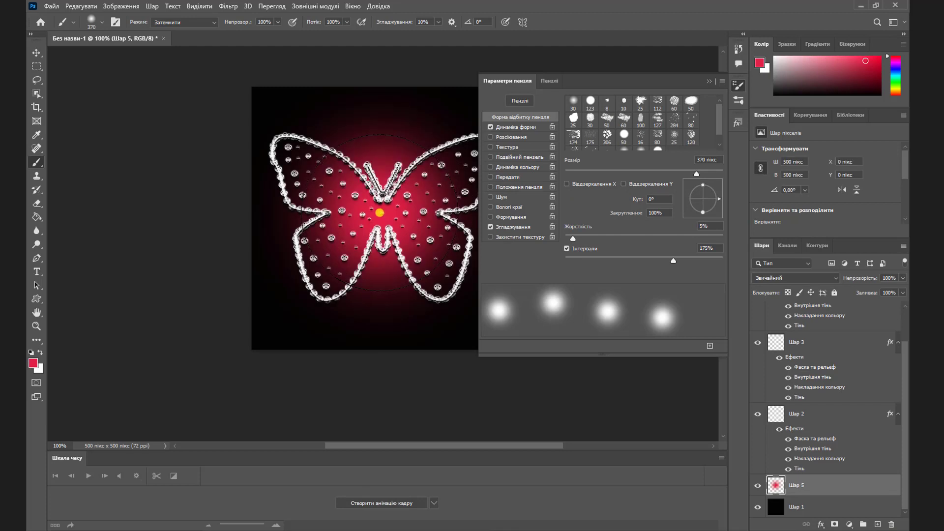
{"action": "left_click", "coordinate": [707, 83]}
Create a frame animation in the timeline and duplicate its first frame twice.
{"action": "left_click", "coordinate": [353, 6]}
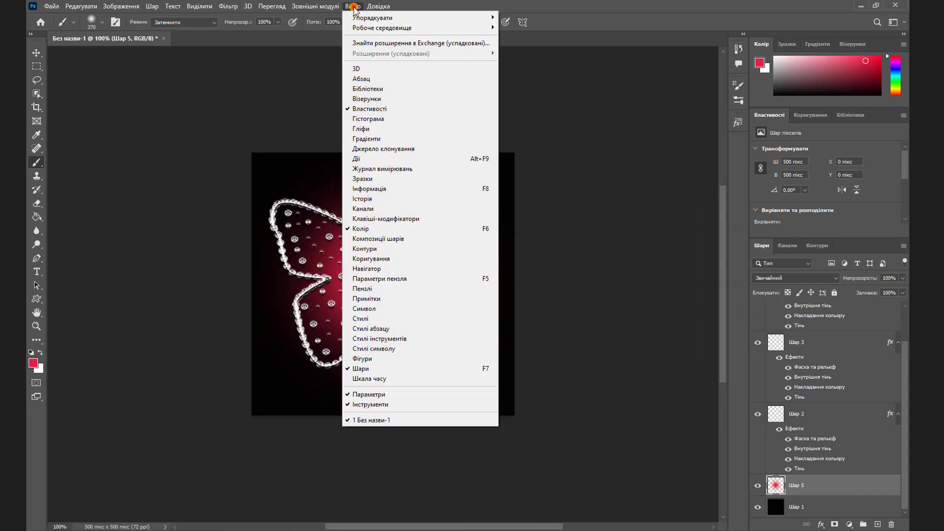
{"action": "left_click", "coordinate": [371, 380]}
{"action": "left_click", "coordinate": [434, 504]}
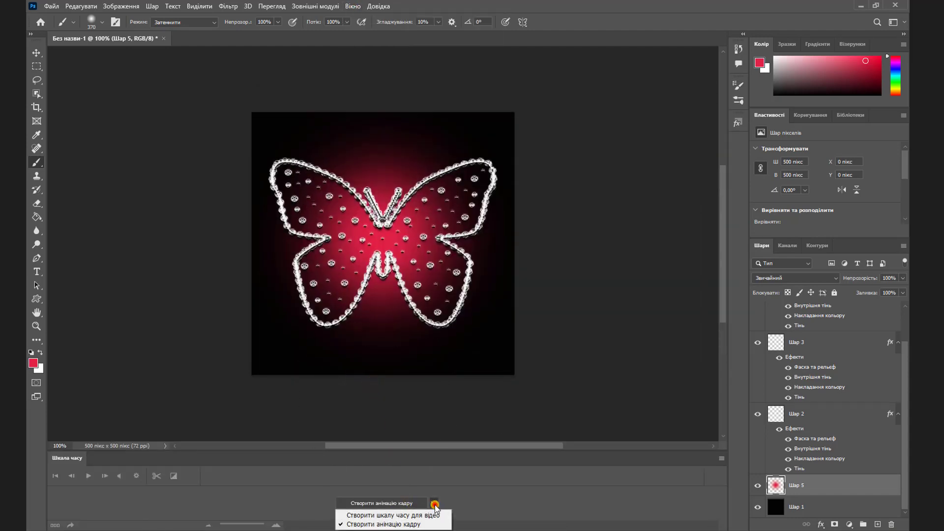
{"action": "left_click", "coordinate": [411, 524]}
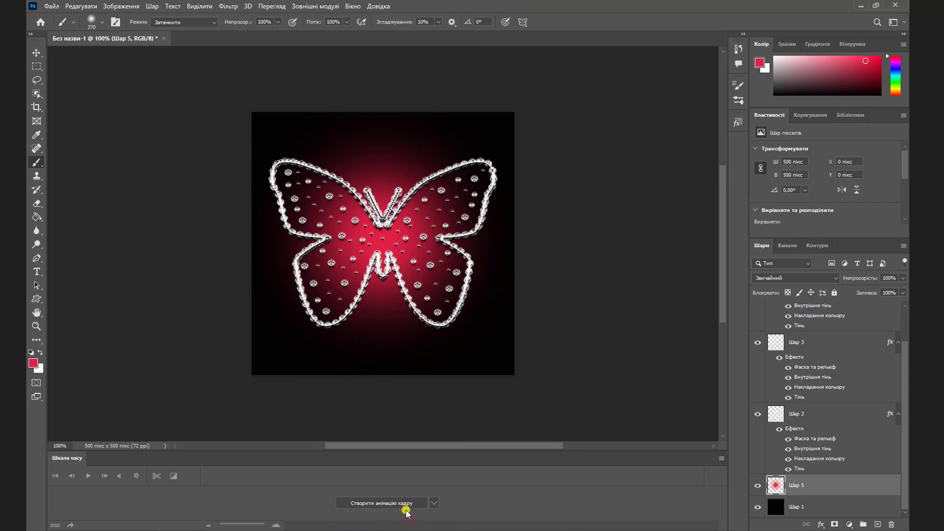
{"action": "left_click", "coordinate": [402, 504]}
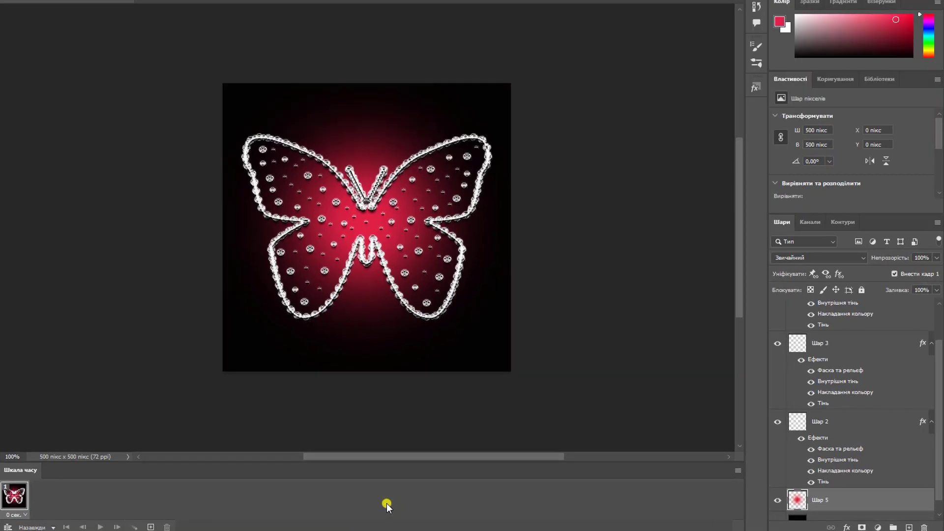
{"action": "left_click", "coordinate": [151, 527]}
{"action": "left_click", "coordinate": [152, 526]}
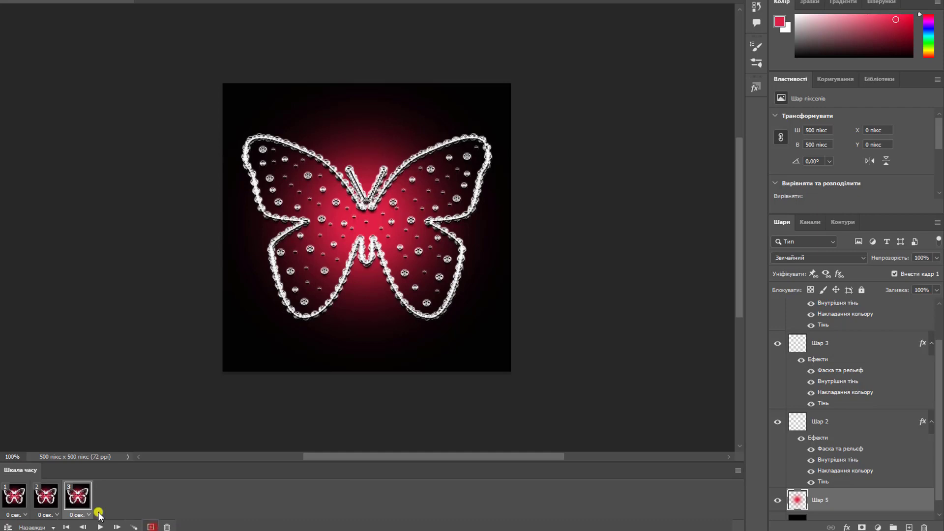
In frame 1, hide layers "Шар 3" and "Шар 4", leaving "Шар 2" shown over the red glow.
{"action": "left_click", "coordinate": [20, 498]}
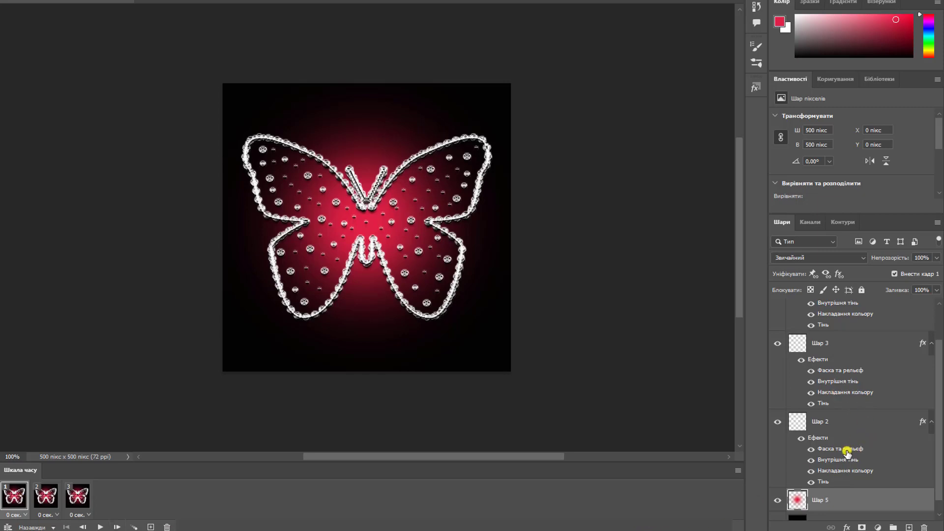
{"action": "scroll", "coordinate": [846, 451], "scroll_direction": "down", "scroll_amount": 1}
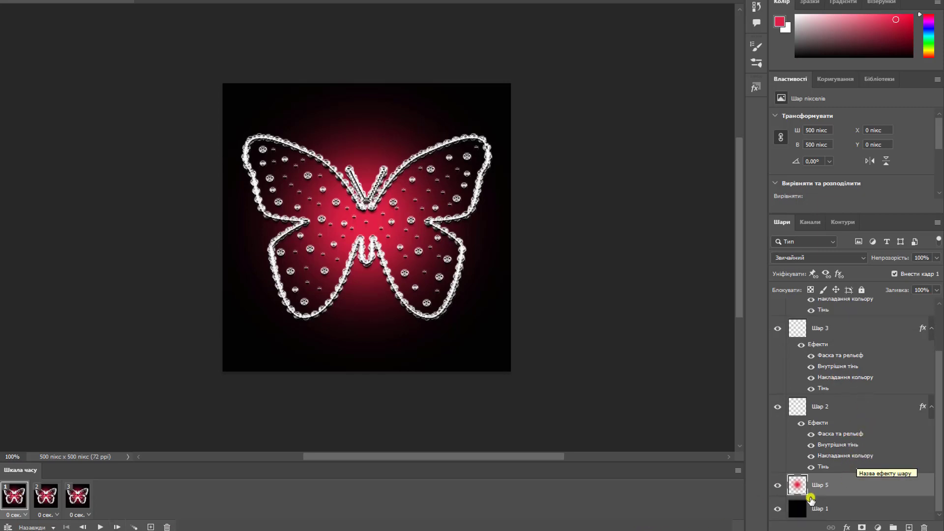
{"action": "scroll", "coordinate": [848, 457], "scroll_direction": "up", "scroll_amount": 3}
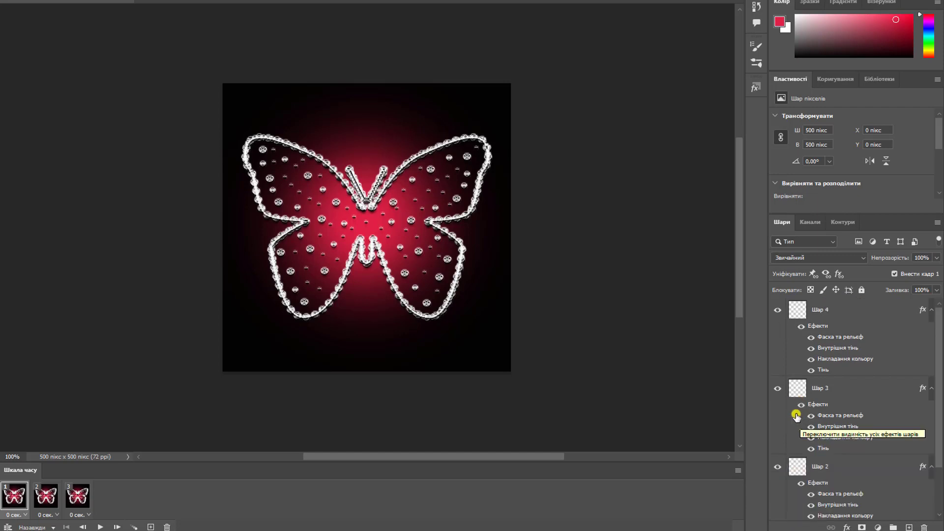
{"action": "left_click", "coordinate": [777, 388]}
{"action": "left_click", "coordinate": [777, 310]}
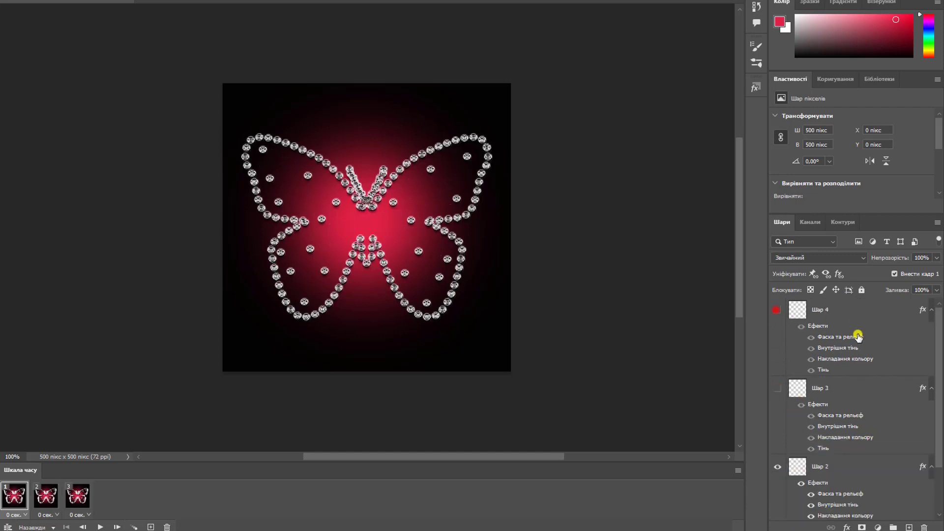
{"action": "scroll", "coordinate": [857, 356], "scroll_direction": "down", "scroll_amount": 4}
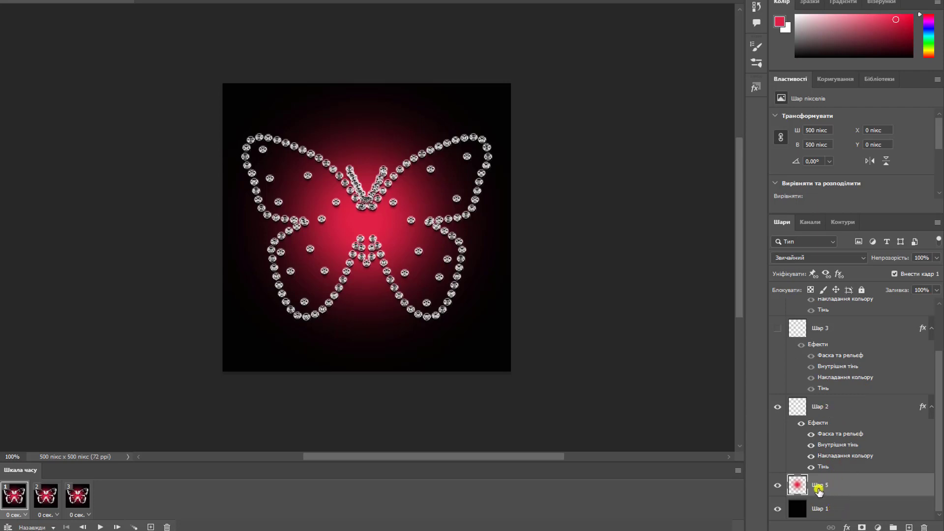
{"action": "left_click", "coordinate": [777, 406]}
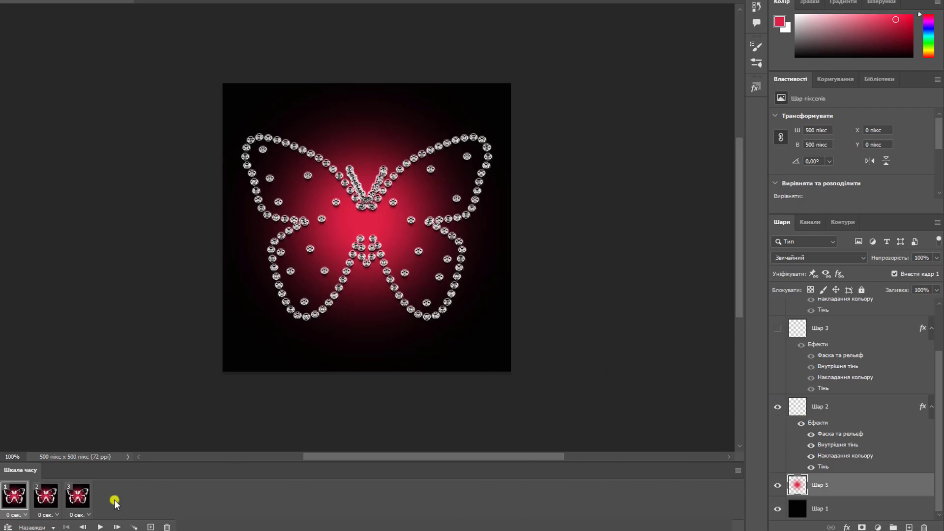
In frame 2, hide layer "Шар 2" and show "Шар 3" over the red glow layer "Шар 5".
{"action": "left_click", "coordinate": [47, 497]}
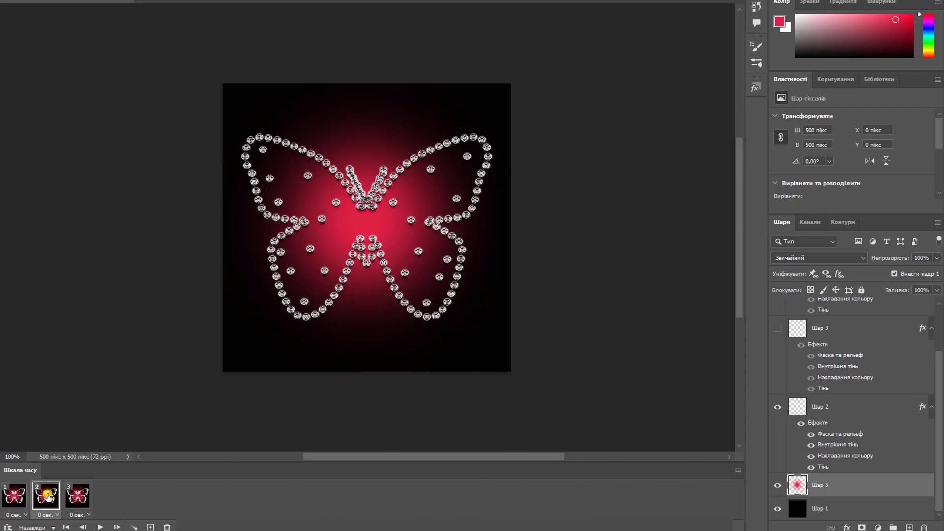
{"action": "left_click", "coordinate": [777, 484]}
{"action": "left_click", "coordinate": [777, 406]}
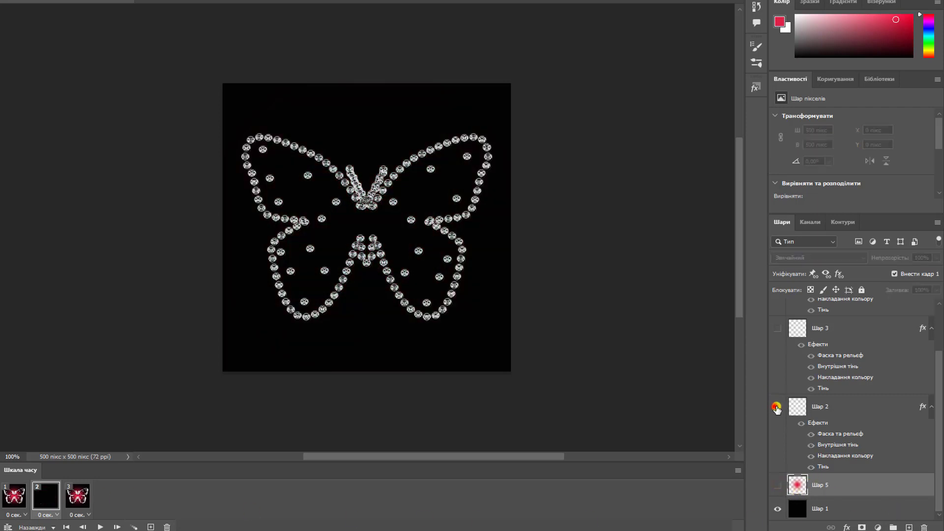
{"action": "scroll", "coordinate": [814, 425], "scroll_direction": "up", "scroll_amount": 3}
{"action": "left_click", "coordinate": [777, 388]}
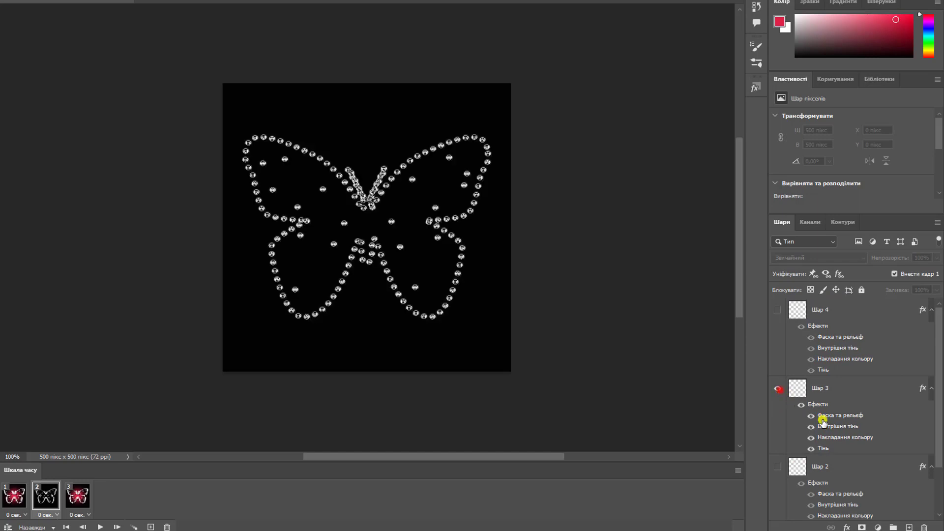
{"action": "scroll", "coordinate": [777, 452], "scroll_direction": "down", "scroll_amount": 3}
{"action": "left_click", "coordinate": [775, 486]}
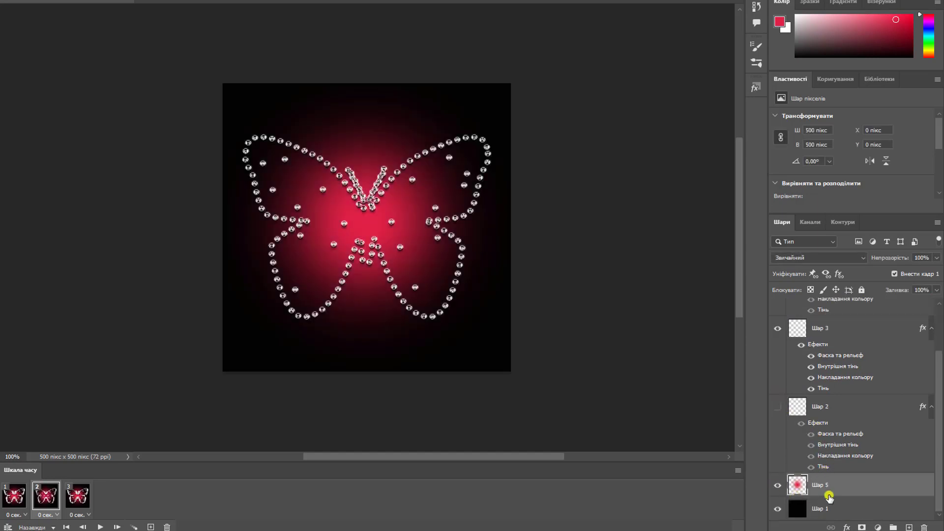
Set the opacity of glow layer "Шар 5" to 60% in frame 2.
{"action": "scroll", "coordinate": [795, 369], "scroll_direction": "up", "scroll_amount": 3}
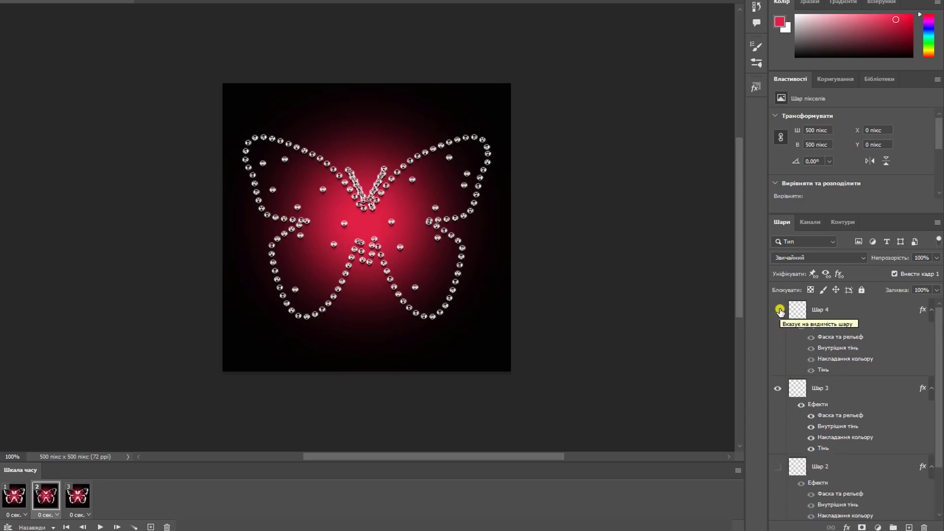
{"action": "left_click", "coordinate": [922, 257]}
{"action": "key", "text": "BackSpace"}
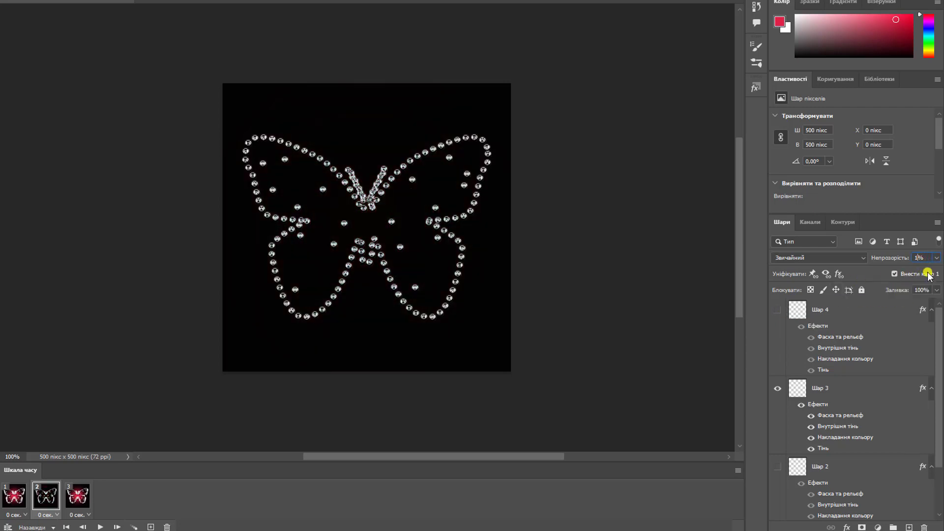
{"action": "type", "text": "60"}
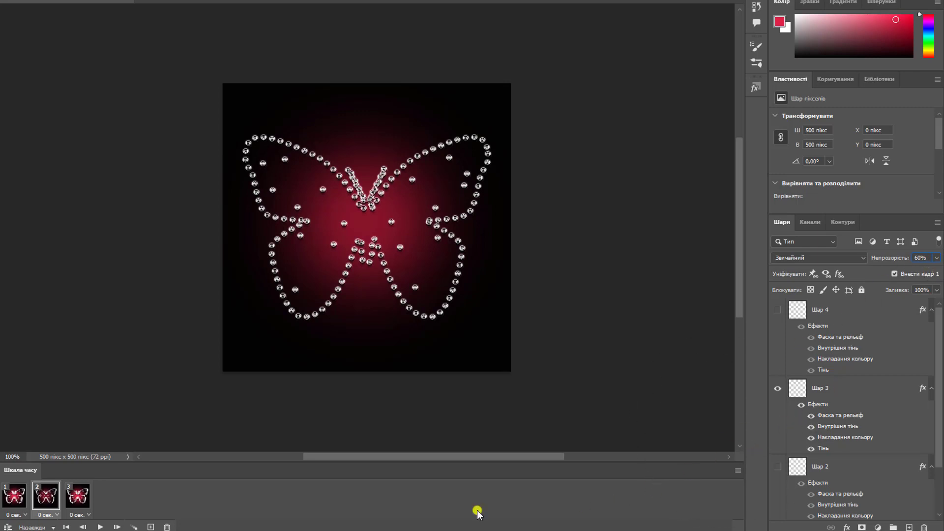
{"action": "key", "text": "Return"}
In frame 3, show layer "Шар 4" and hide layer "Шар 2".
{"action": "left_click", "coordinate": [74, 495]}
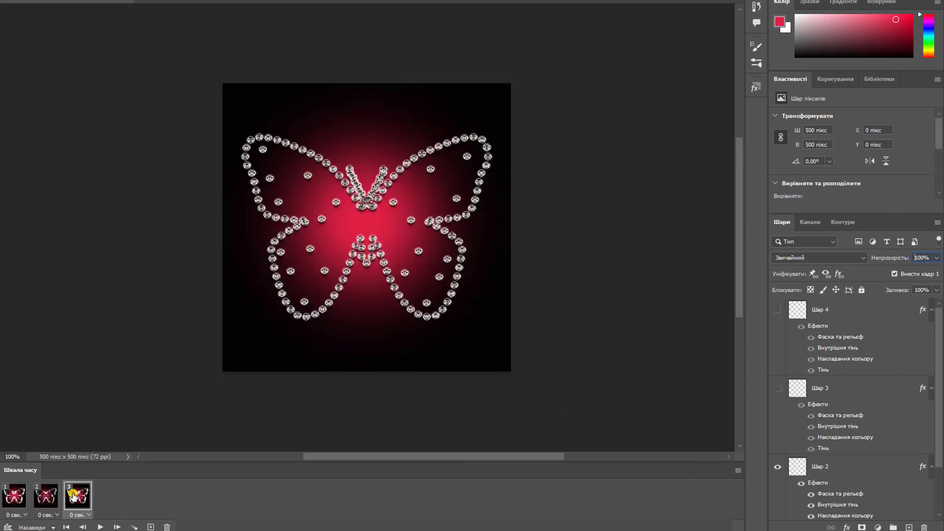
{"action": "left_click", "coordinate": [777, 311]}
{"action": "scroll", "coordinate": [825, 418], "scroll_direction": "down", "scroll_amount": 3}
{"action": "left_click", "coordinate": [777, 406]}
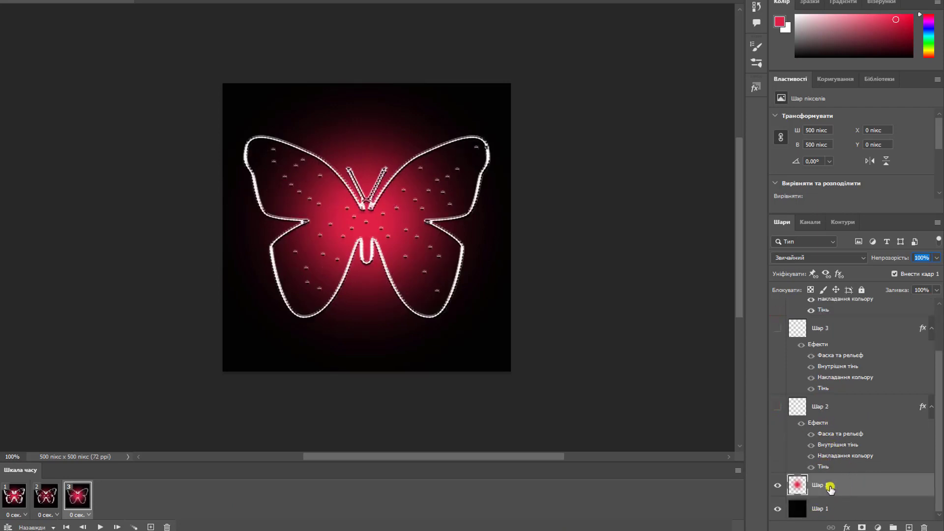
Set the opacity of glow layer "Шар 5" to 30% in frame 3.
{"action": "scroll", "coordinate": [832, 467], "scroll_direction": "up", "scroll_amount": 2}
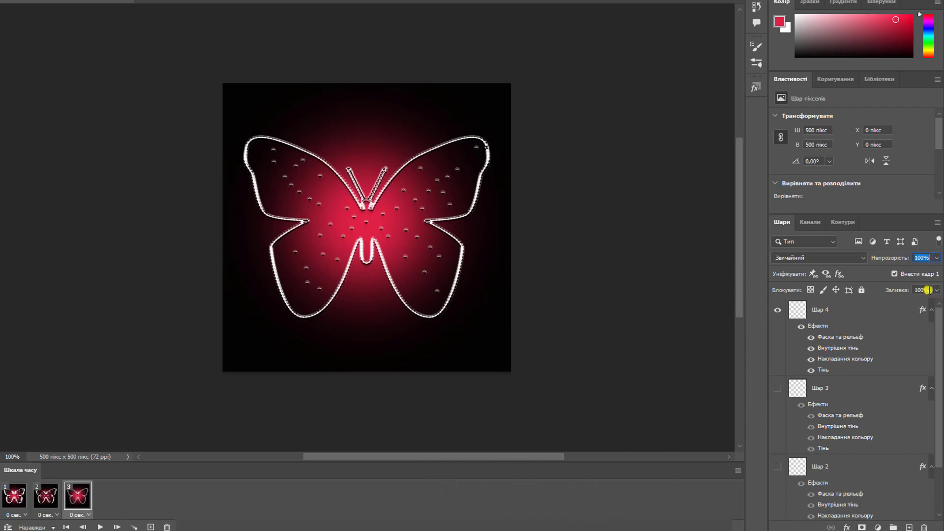
{"action": "left_click", "coordinate": [922, 259]}
{"action": "key", "text": "BackSpace"}
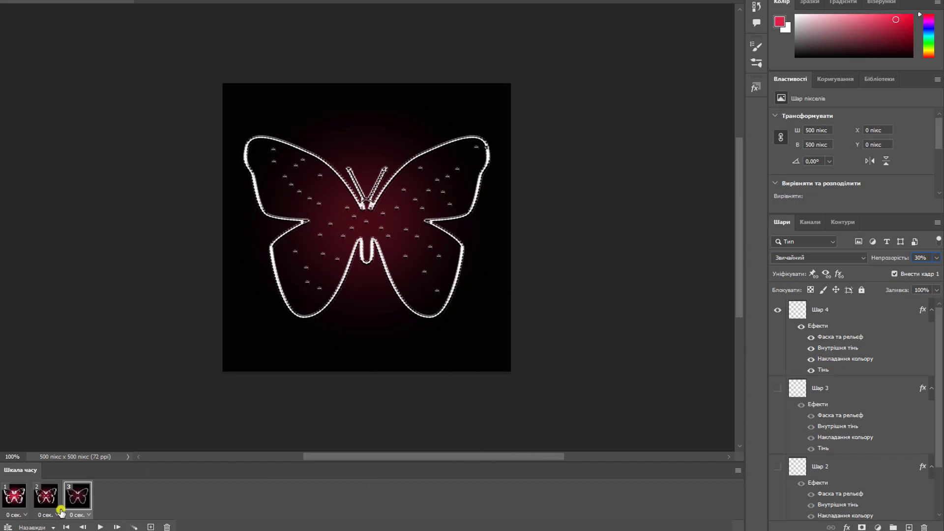
Set the delay of all three frames to 0.2 seconds and play the animation.
{"action": "left_click", "coordinate": [88, 515]}
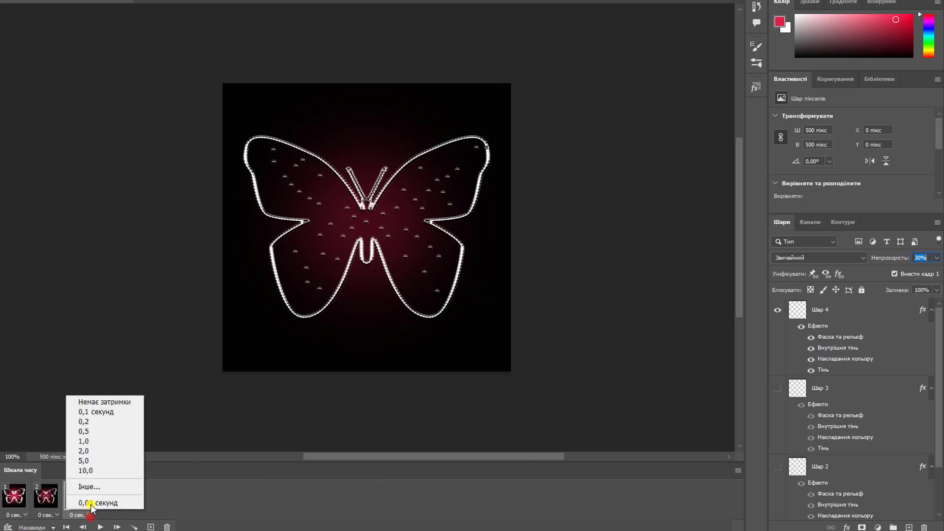
{"action": "left_click", "coordinate": [110, 422]}
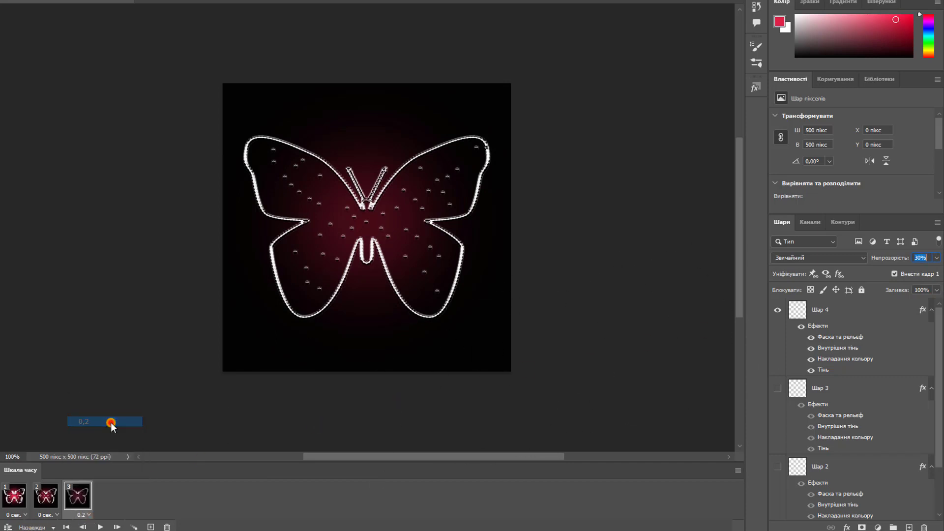
{"action": "left_click", "coordinate": [57, 514]}
{"action": "left_click", "coordinate": [71, 421]}
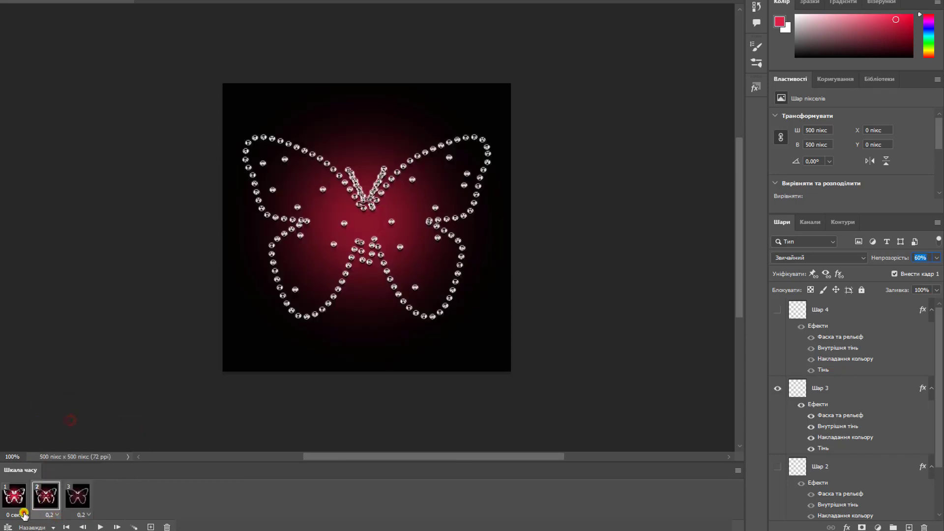
{"action": "left_click", "coordinate": [23, 514]}
{"action": "left_click", "coordinate": [46, 423]}
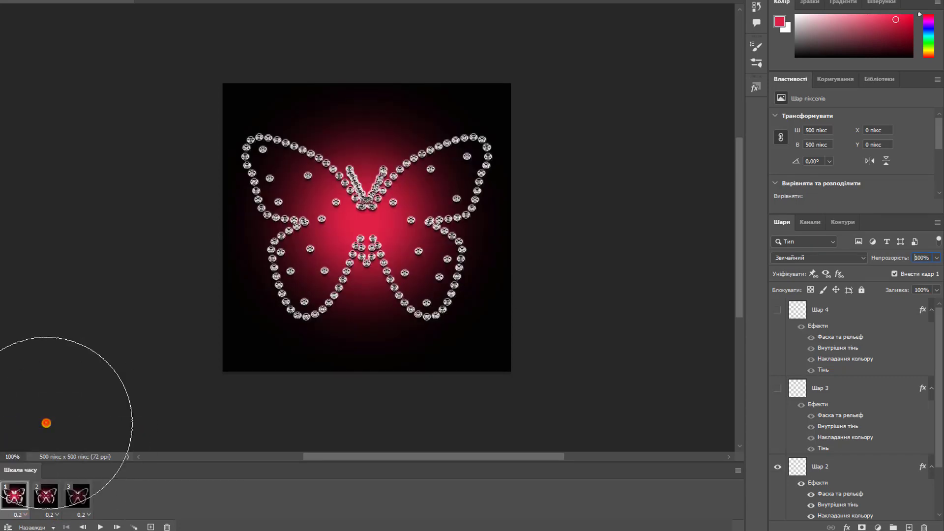
{"action": "left_click", "coordinate": [97, 524]}
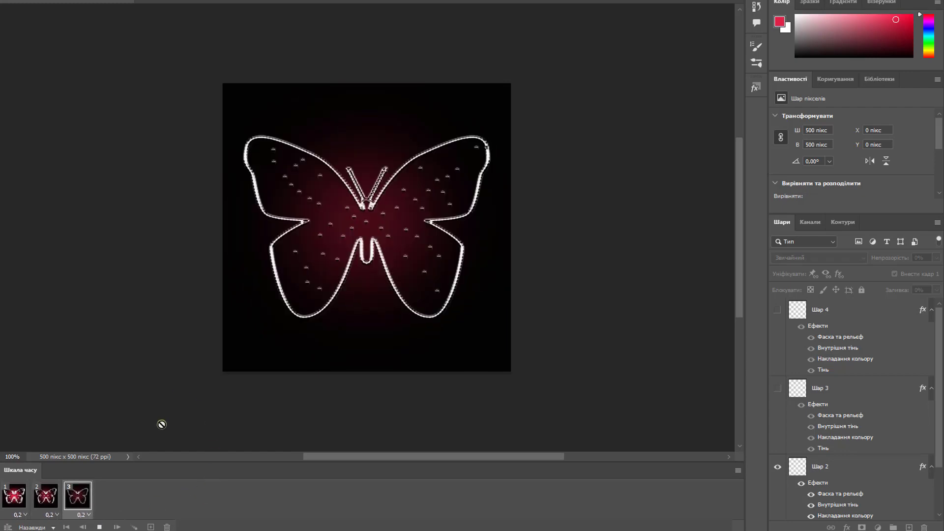
Export the animation for the web as a GIF with 256 colours and the Forever looping option, and start saving it.
{"action": "left_click", "coordinate": [28, 6]}
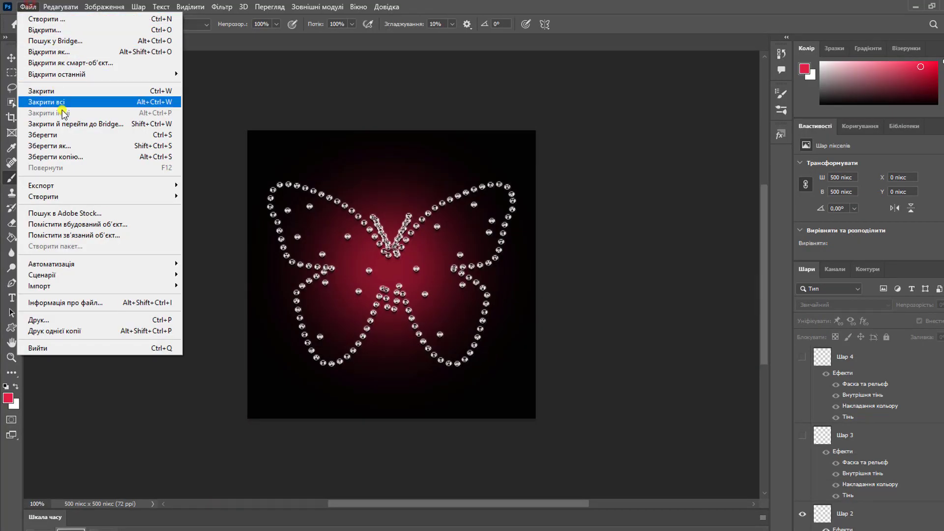
{"action": "mouse_move", "coordinate": [139, 187]}
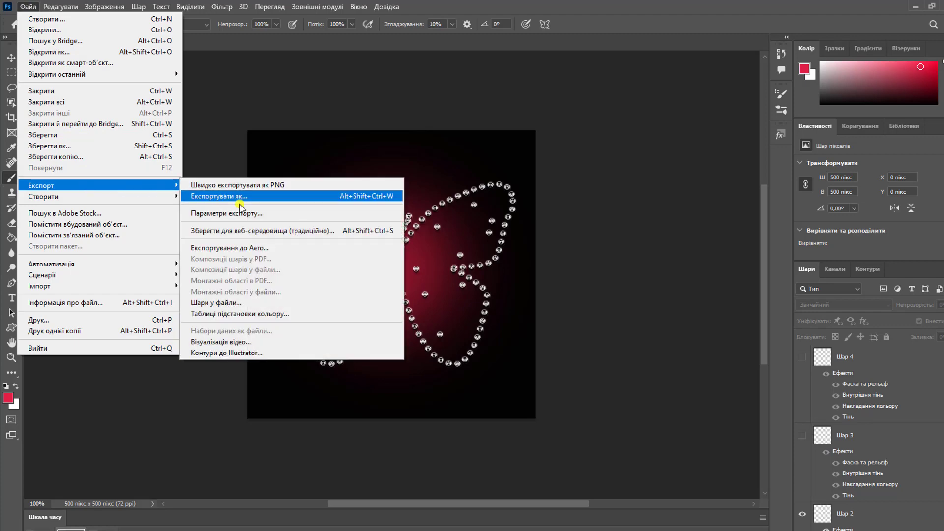
{"action": "left_click", "coordinate": [254, 230]}
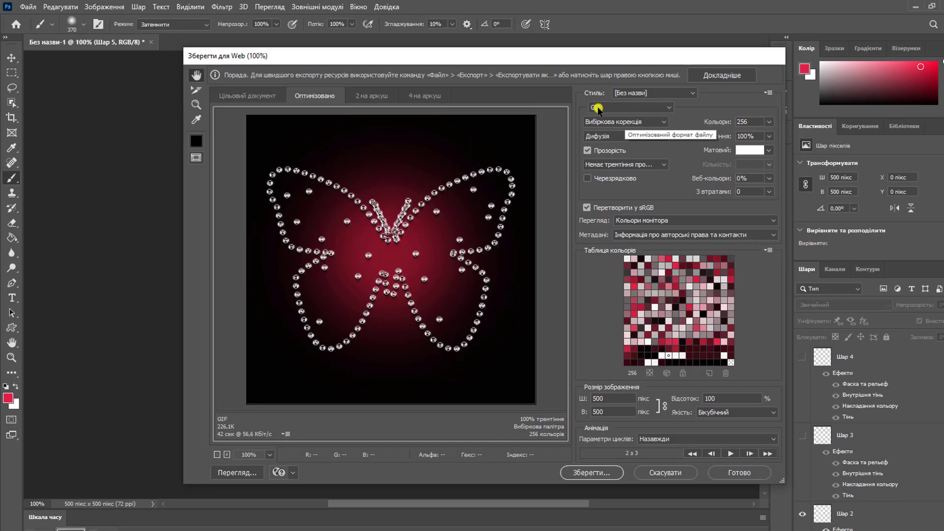
{"action": "left_click", "coordinate": [598, 474]}
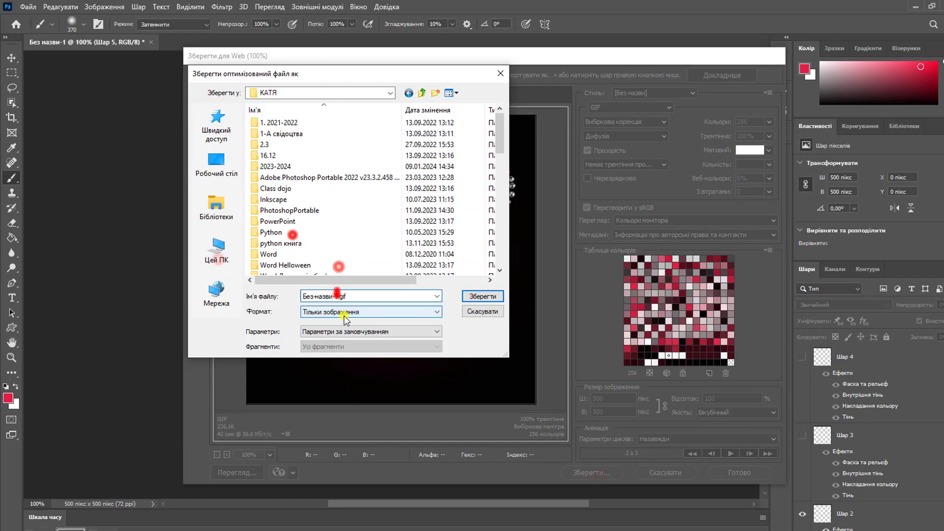